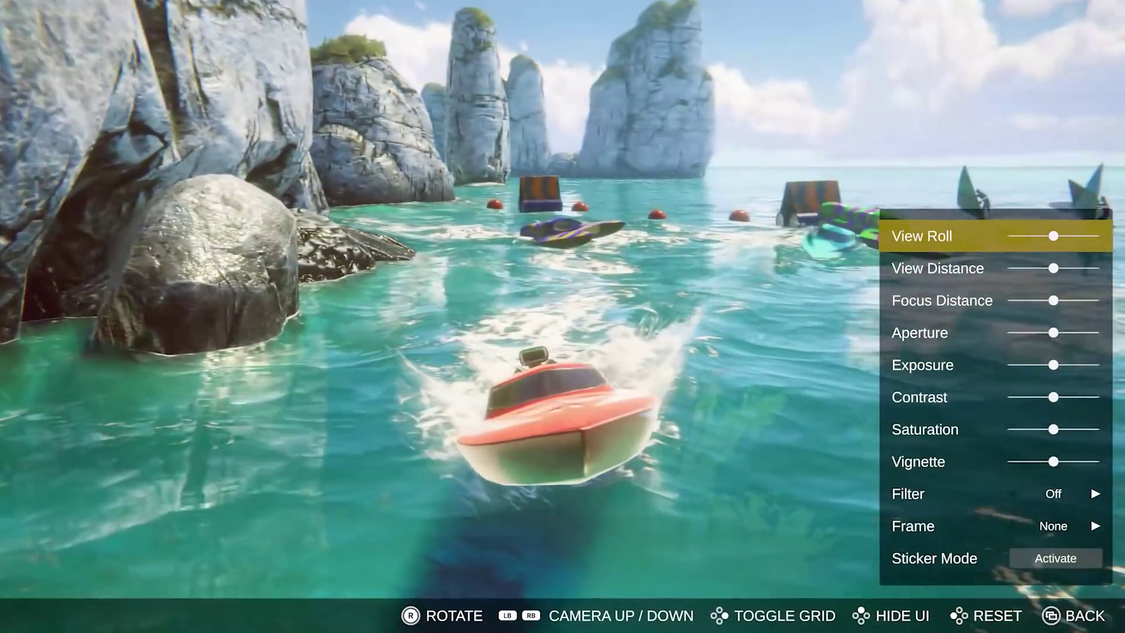
# Raise the boat shot's View Distance slider to its maximum.
pyautogui.press('Down')
pyautogui.press('Right')
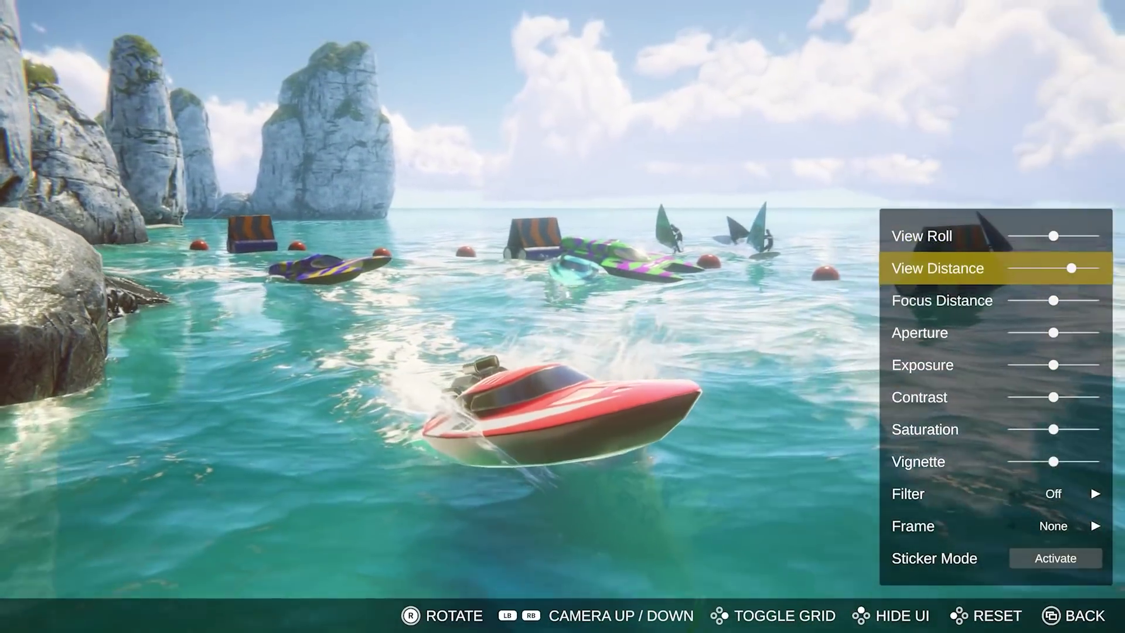
pyautogui.press('Right')
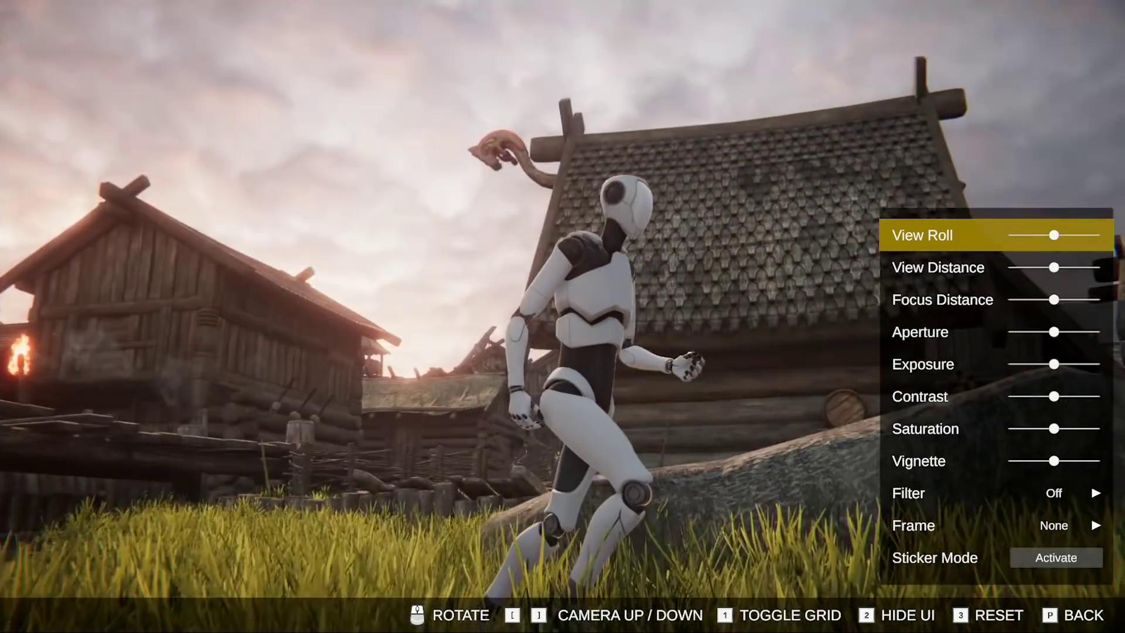
# Set the View Distance above its midpoint for the robot character's shot in the village scene.
pyautogui.press('Down')
pyautogui.press('Down')
pyautogui.press('Up')
pyautogui.press('Right')
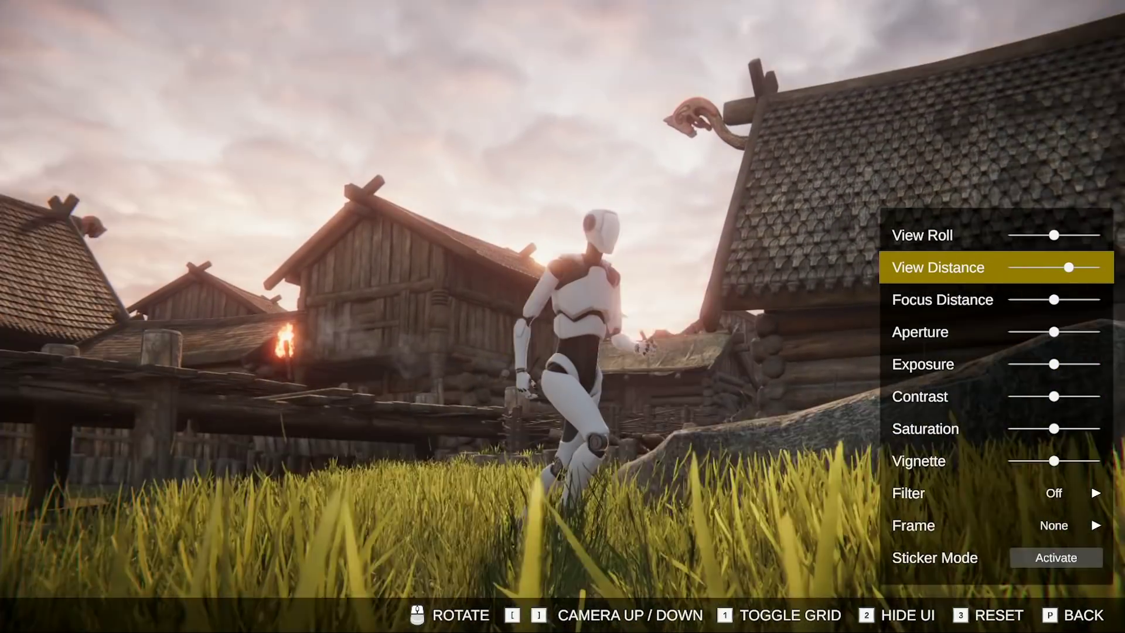
# Lower Aperture to its minimum and set Focus Distance to put the robot in focus against a blurred background.
pyautogui.press('Down')
pyautogui.press('Left')
pyautogui.press('Down')
pyautogui.press('Left')
pyautogui.press('Up')
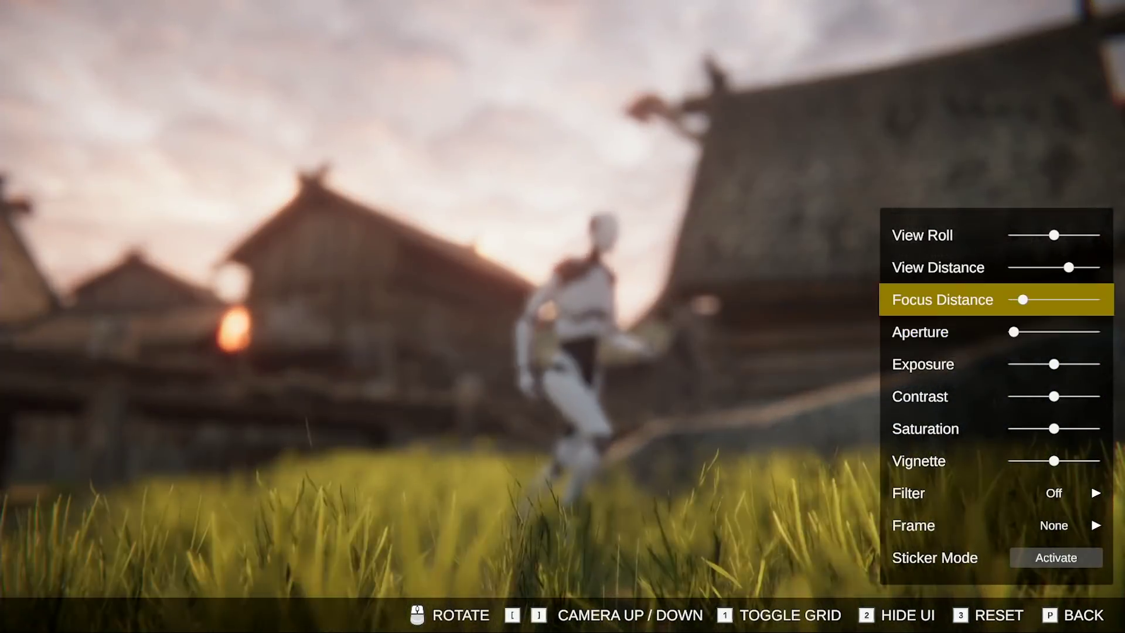
pyautogui.press('Right')
# Raise the village shot's Exposure slightly and reduce its Contrast.
pyautogui.press('Down')
pyautogui.press('Down')
pyautogui.press('Right')
pyautogui.press('Down')
pyautogui.press('Left')
pyautogui.press('Down')
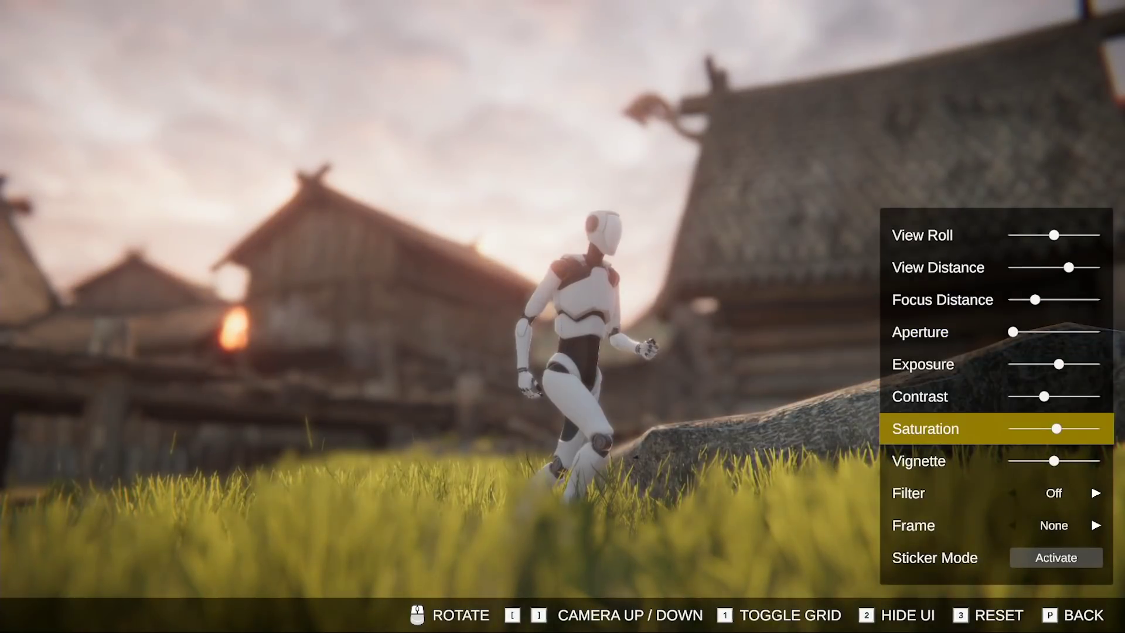
# Increase the village shot's Saturation slightly and switch to the next Frame option.
pyautogui.press('Right')
pyautogui.press('Down')
pyautogui.press('Right')
pyautogui.press('Down')
pyautogui.press('Down')
pyautogui.press('Right')
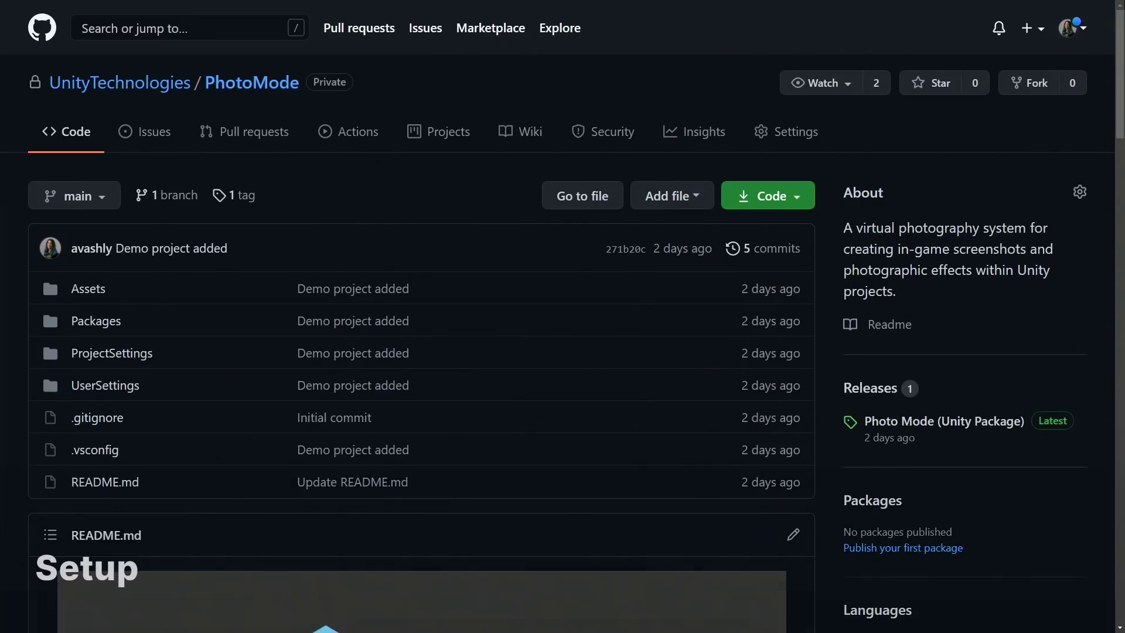
# Read the PhotoMode repository's README on GitHub, from the overview through the customization notes.
pyautogui.scroll(-8, 563, 317)
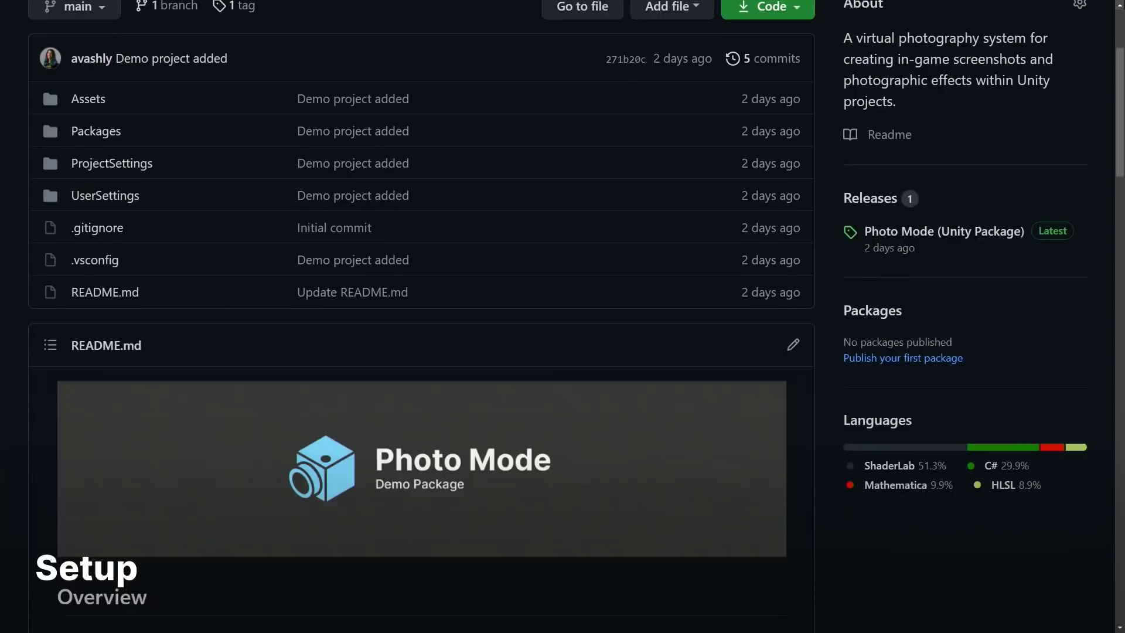
pyautogui.scroll(-9, 563, 317)
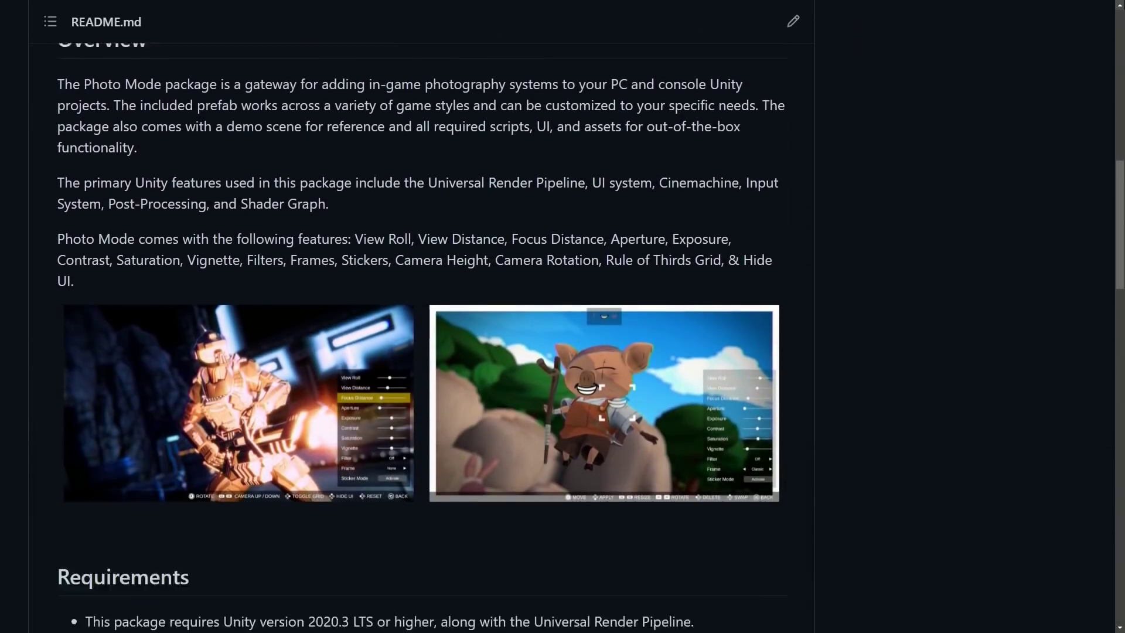
pyautogui.scroll(-11, 563, 316)
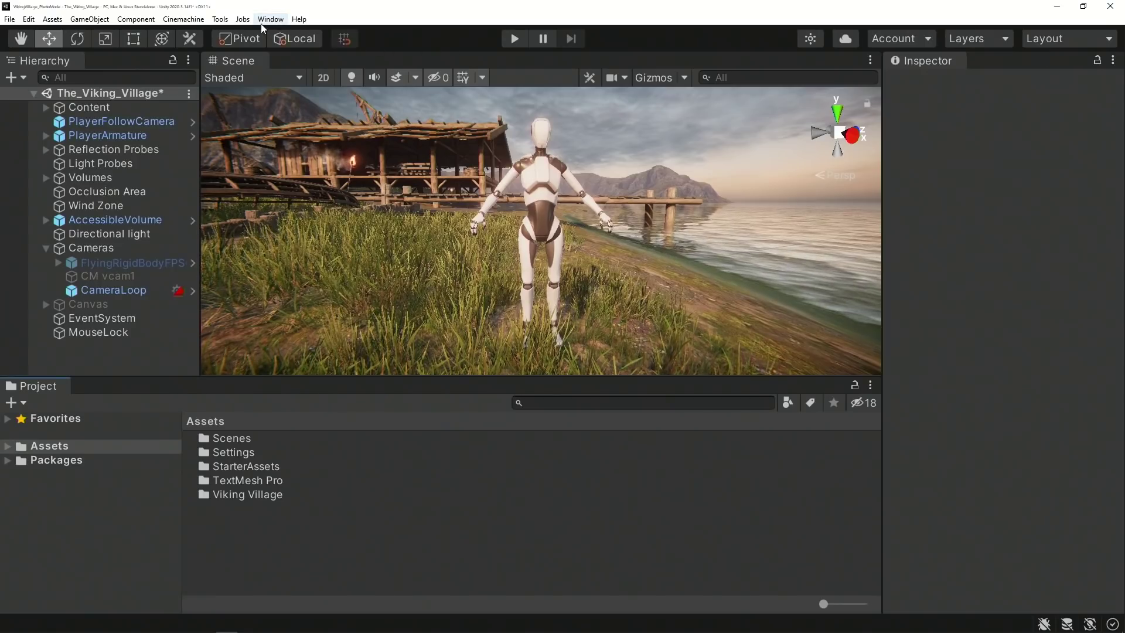
# Switch to Unity and check the Cinemachine, Input System and TextMeshPro packages in the Package Manager.
pyautogui.click(268, 20)
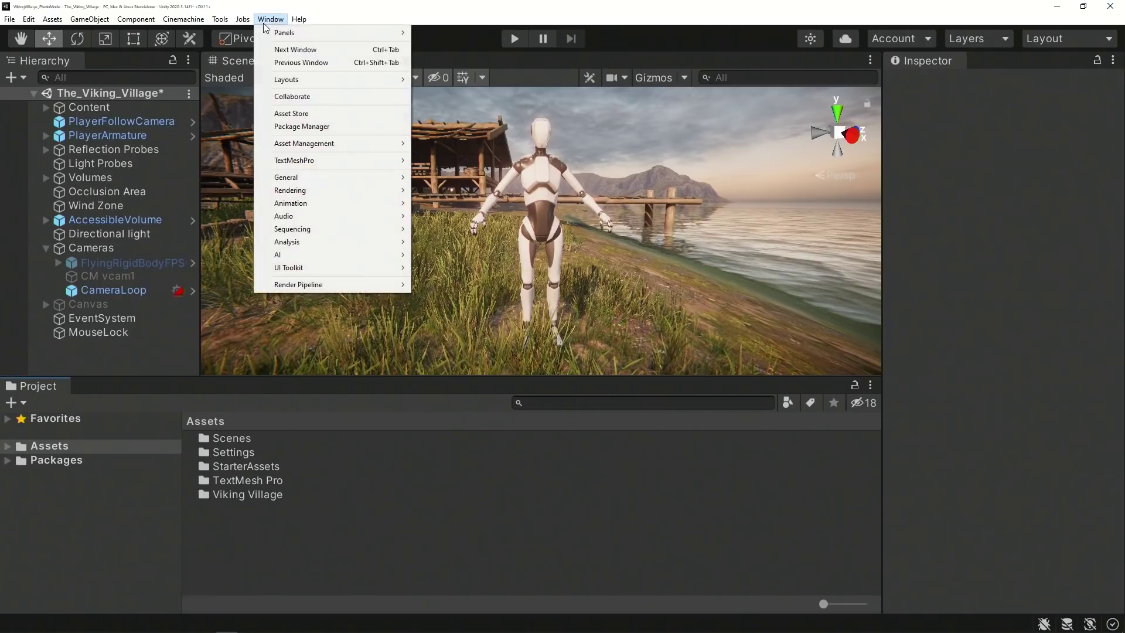
pyautogui.click(354, 126)
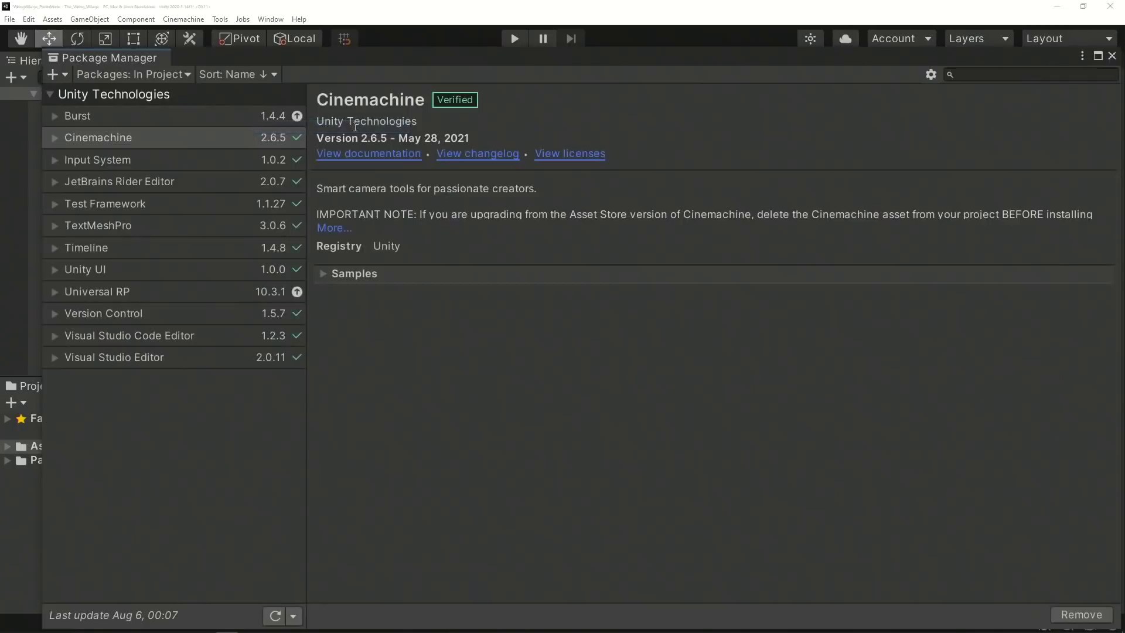
pyautogui.click(208, 163)
pyautogui.click(203, 226)
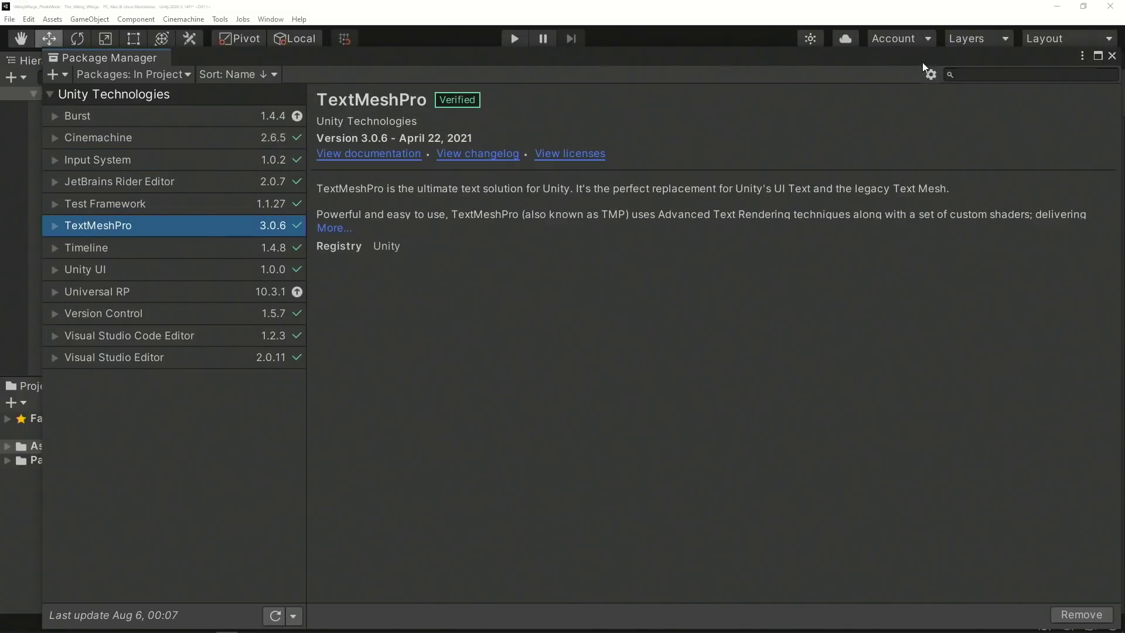
pyautogui.click(1112, 56)
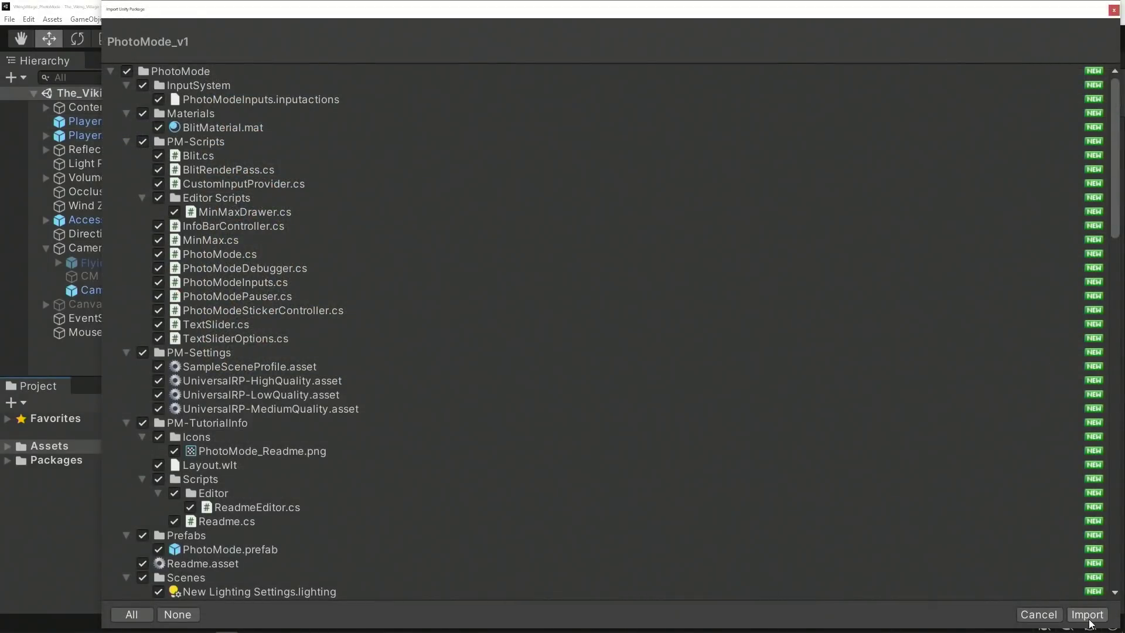
# Import all contents of the PhotoMode_v1 package and add the PhotoMode prefab to the The_Viking_Village scene.
pyautogui.click(1088, 618)
pyautogui.moveTo(251, 438); pyautogui.dragTo(121, 358)
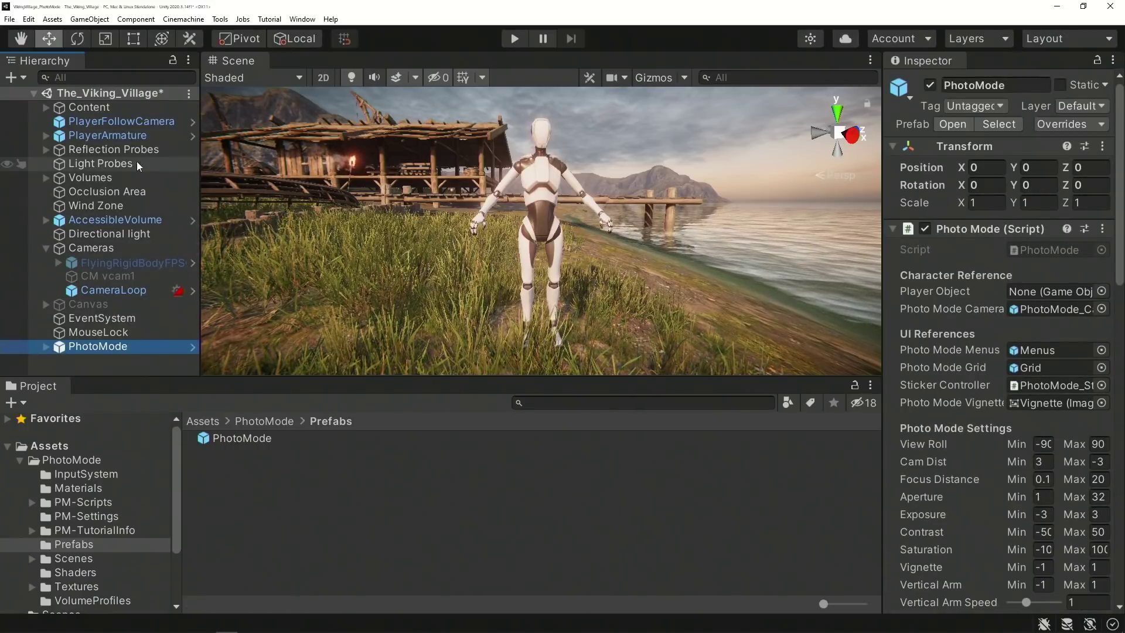
# Assign PlayerArmature as the Player Object of the PhotoMode object's Photo Mode script.
pyautogui.click(133, 138)
pyautogui.moveTo(132, 138); pyautogui.dragTo(1047, 293)
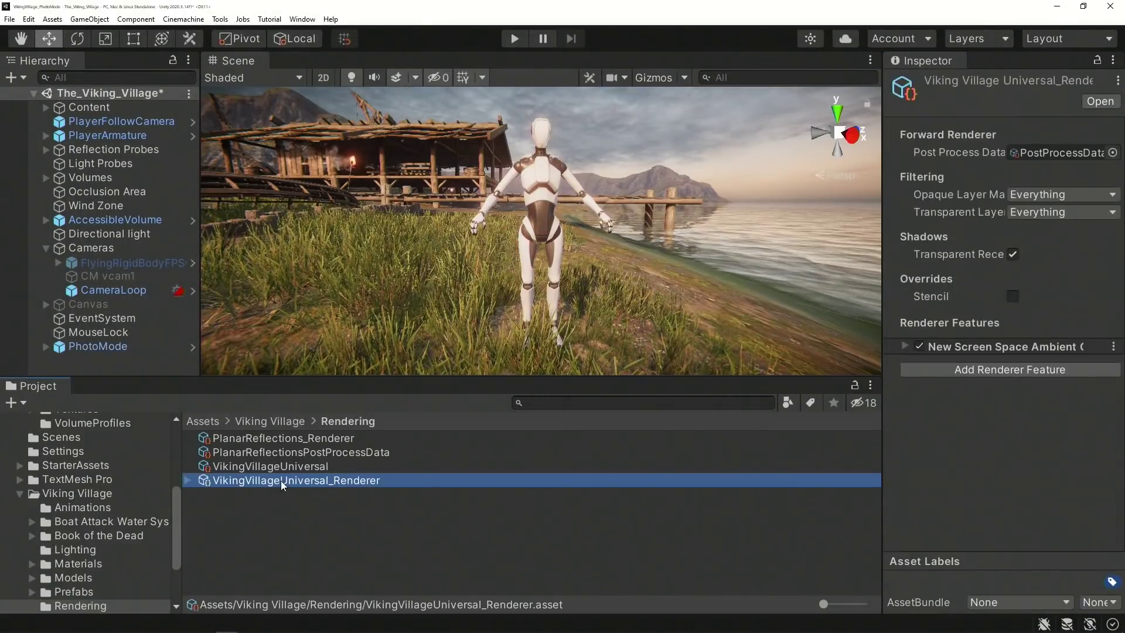
# Add a Blit renderer feature to VikingVillageUniversal_Renderer and assign BlitMaterial as its Blit Material.
pyautogui.click(942, 370)
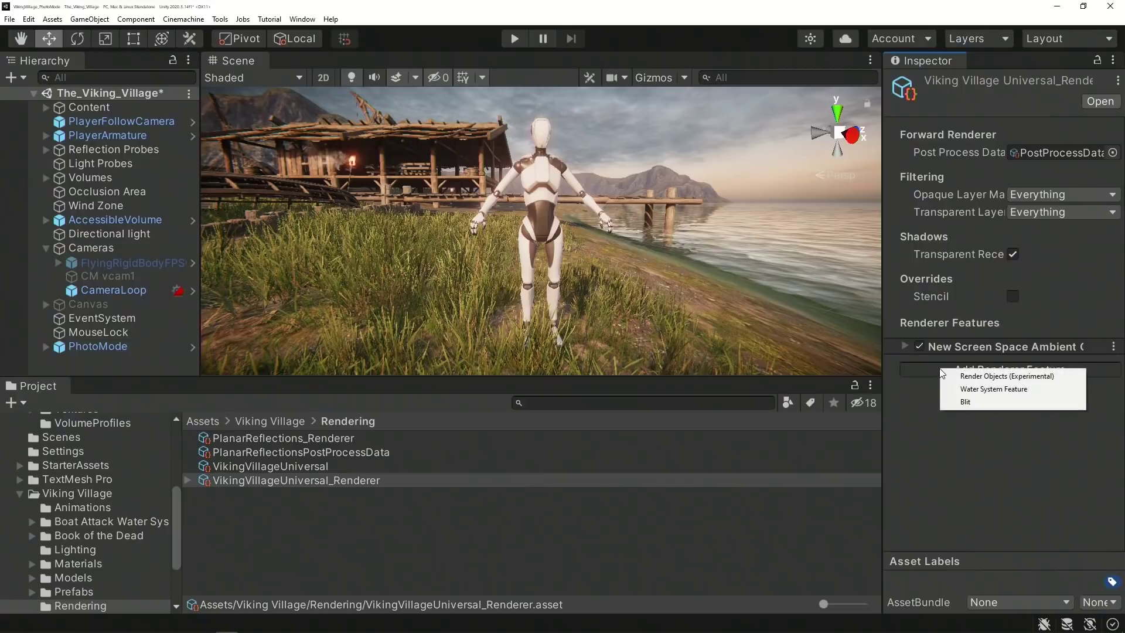
pyautogui.click(991, 403)
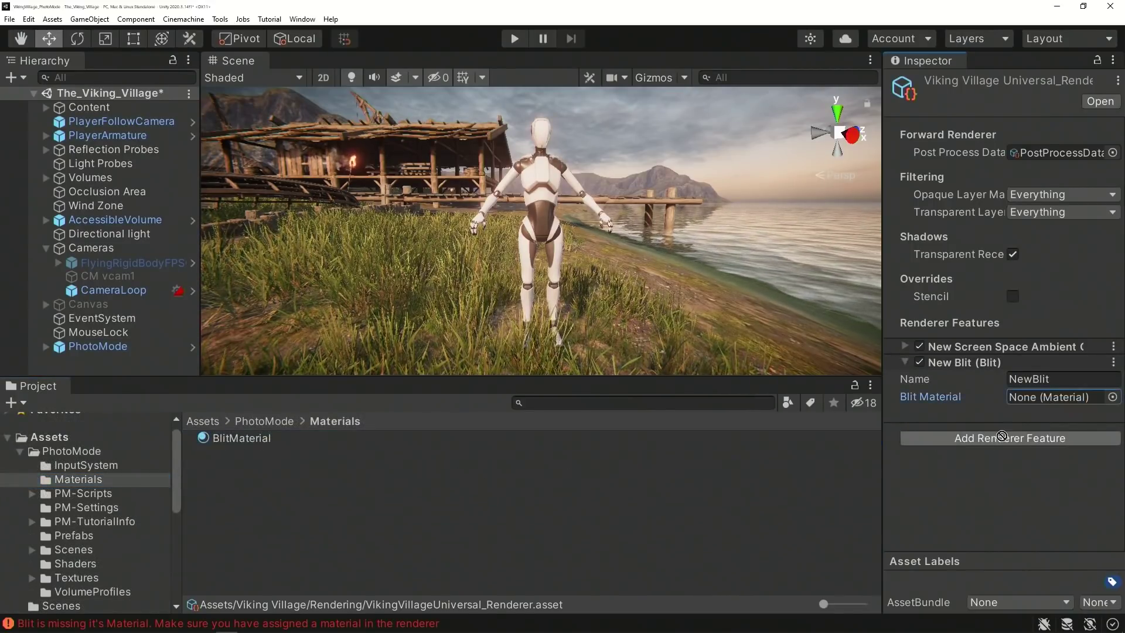
pyautogui.moveTo(1001, 436); pyautogui.dragTo(1032, 398)
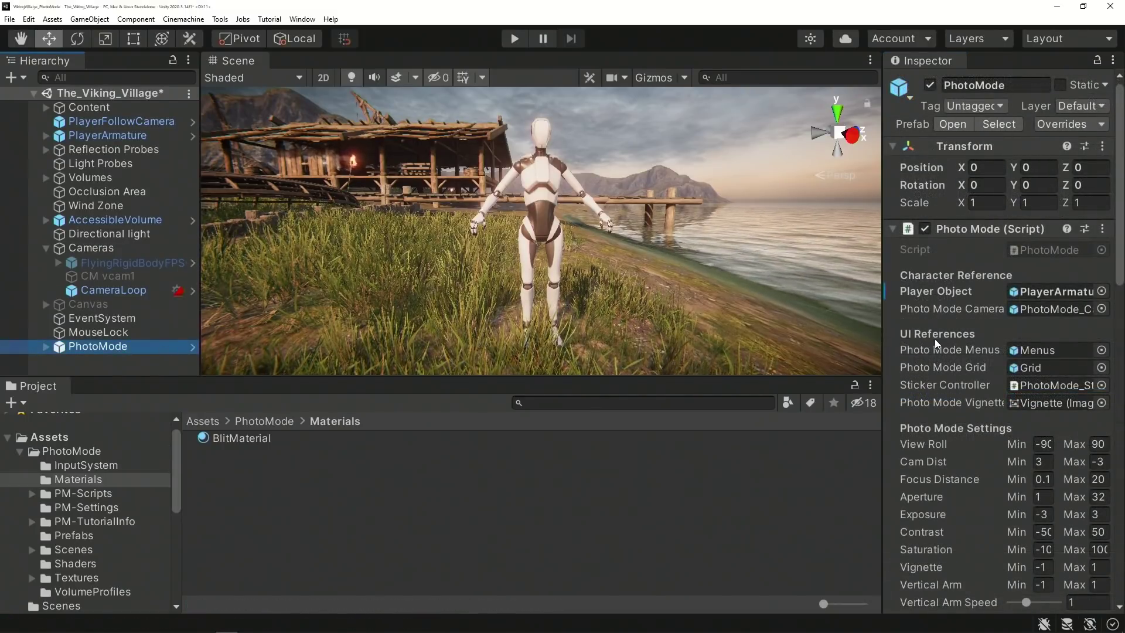
# Inspect the PhotoMode object's Photo Mode settings and locate the asset referenced by its Blit property.
pyautogui.scroll(-2, 935, 337)
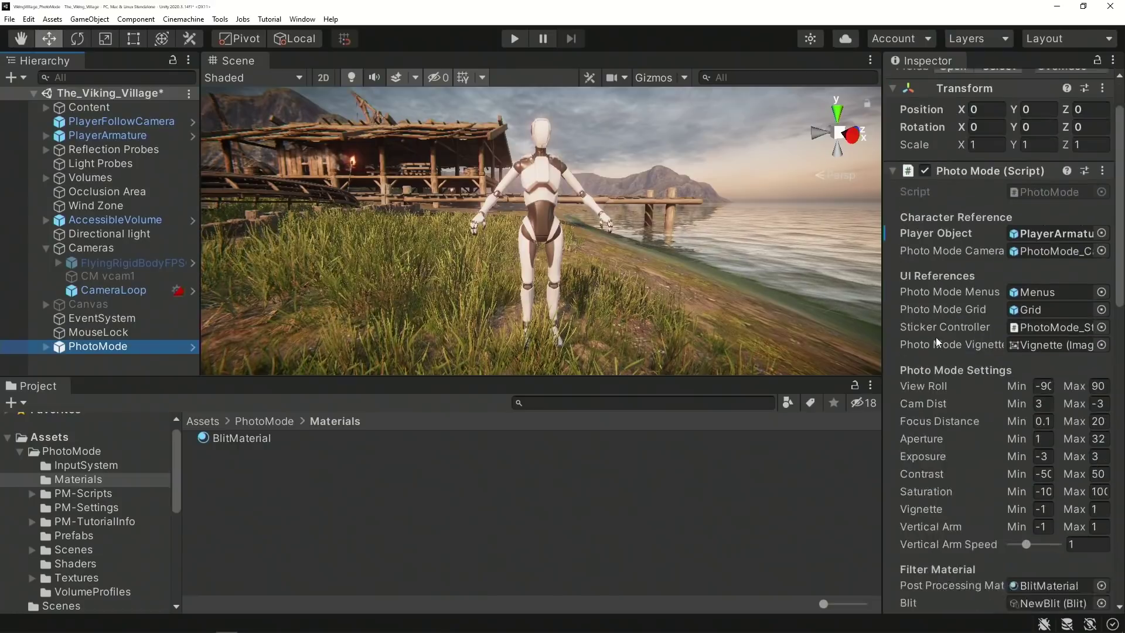
pyautogui.scroll(-3, 936, 337)
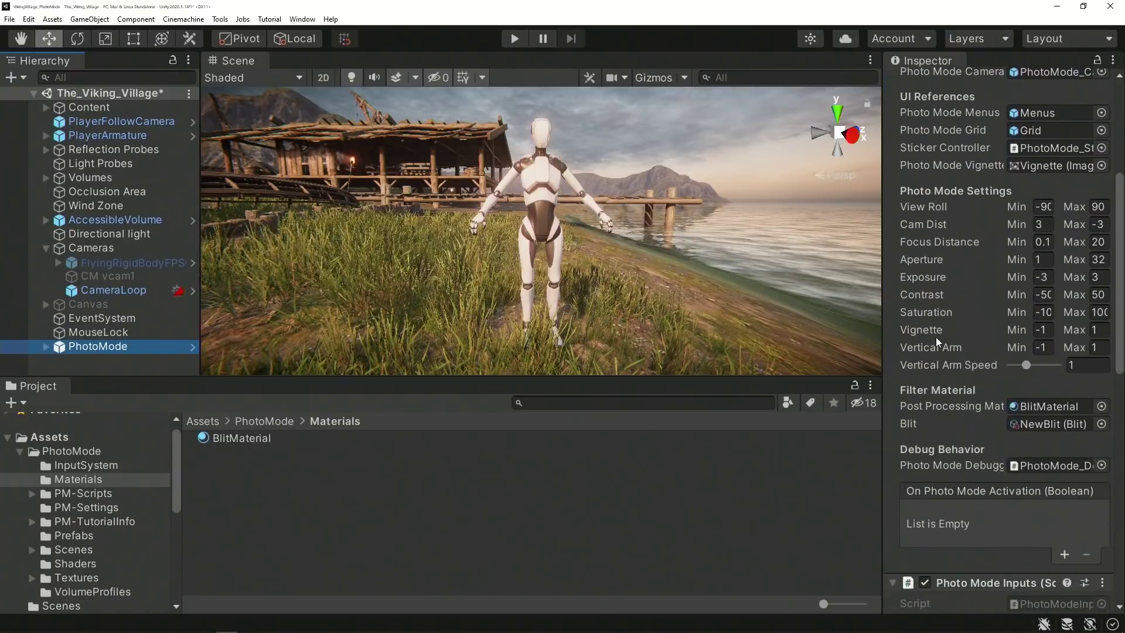
pyautogui.click(1037, 415)
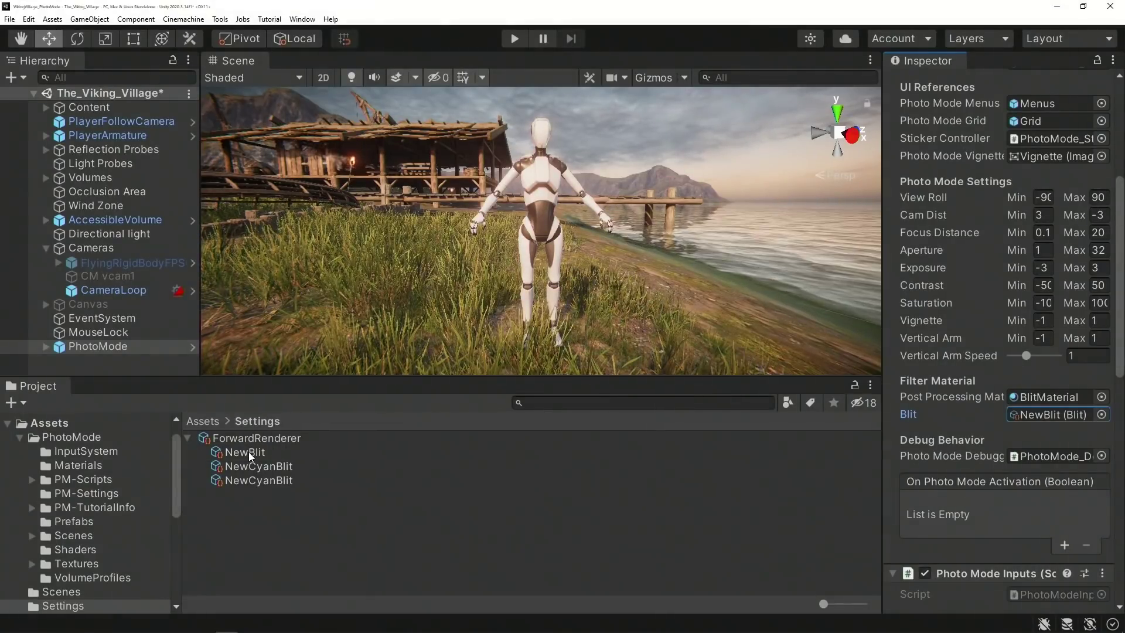
# Run the scene, open Photo Mode during the character's jump, and move the selection to Focus Distance.
pyautogui.click(514, 38)
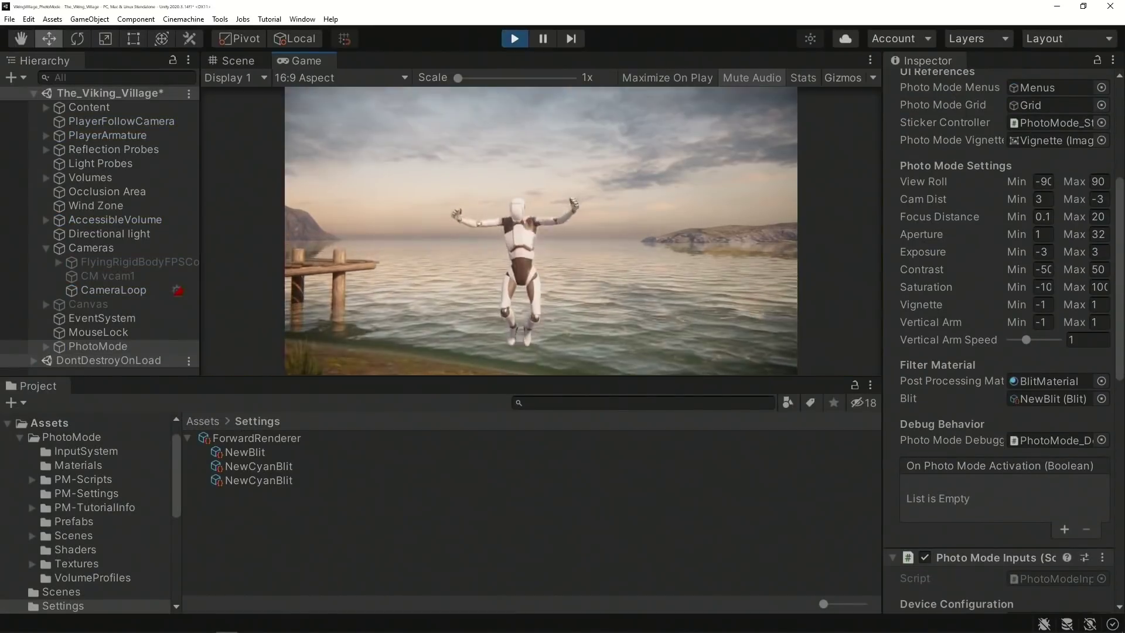
pyautogui.press('p')
pyautogui.press('Down')
pyautogui.press('Down')
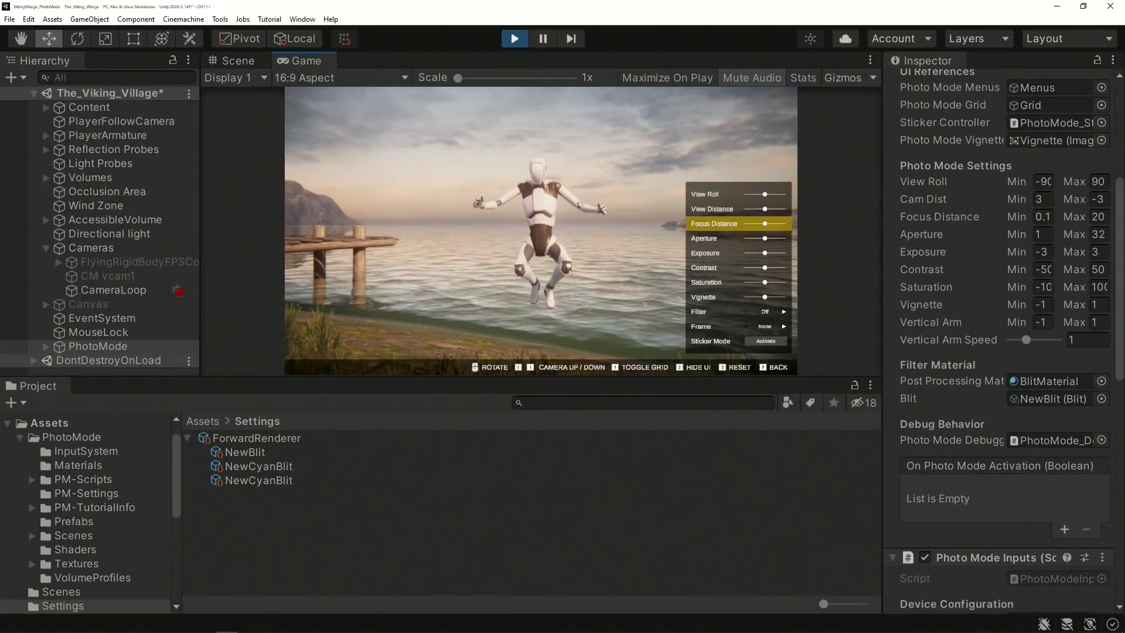
# Lower the jump shot's View Distance and raise its Exposure slightly.
pyautogui.press('Up')
pyautogui.press('Left')
pyautogui.press('Left')
pyautogui.press('Down')
# Raise the jump shot's Contrast, Saturation and Vignette slightly, then hide the Photo Mode UI.
pyautogui.press('Down')
pyautogui.press('Down')
pyautogui.press('Right')
pyautogui.press('Right')
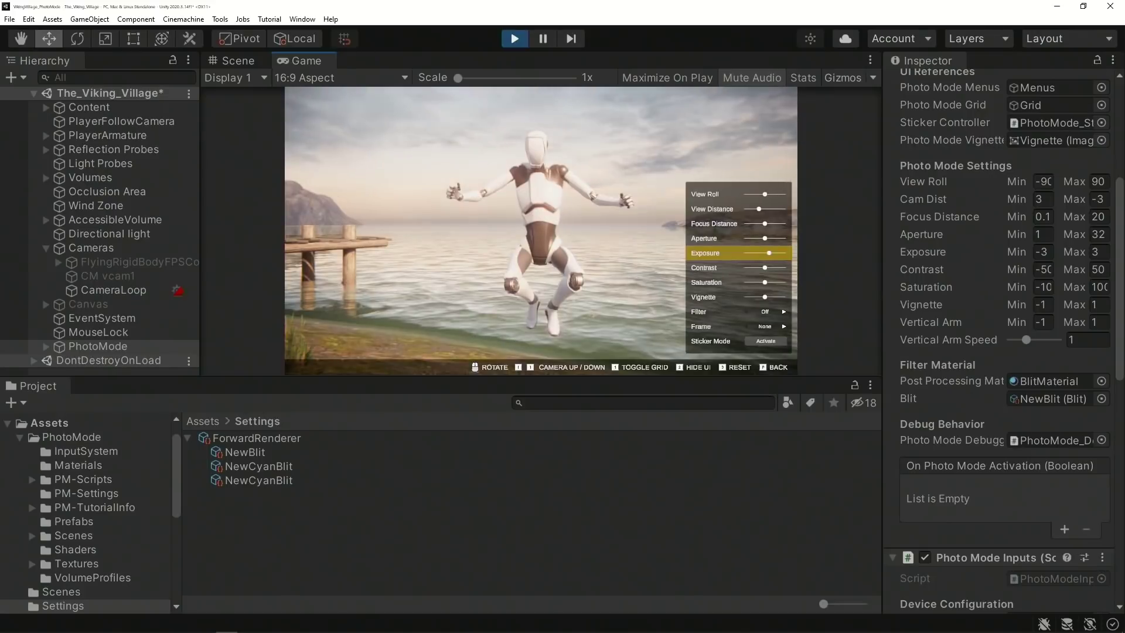
pyautogui.press('Left')
pyautogui.press('Down')
pyautogui.press('Right')
pyautogui.press('Down')
pyautogui.press('Right')
pyautogui.press('Down')
pyautogui.press('Right')
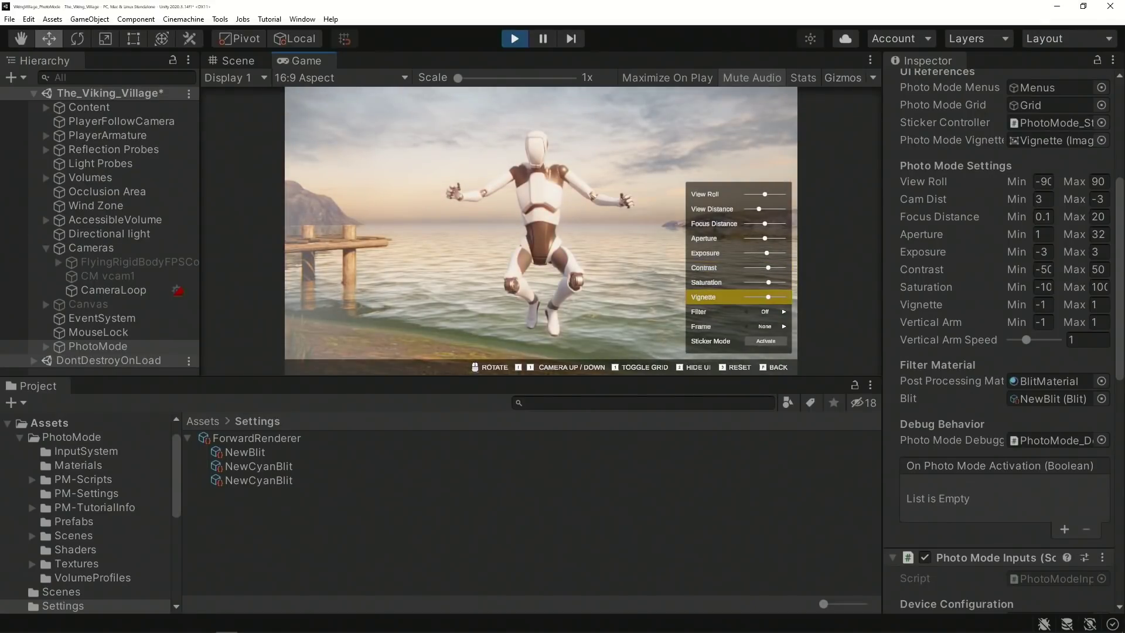
pyautogui.press('2')
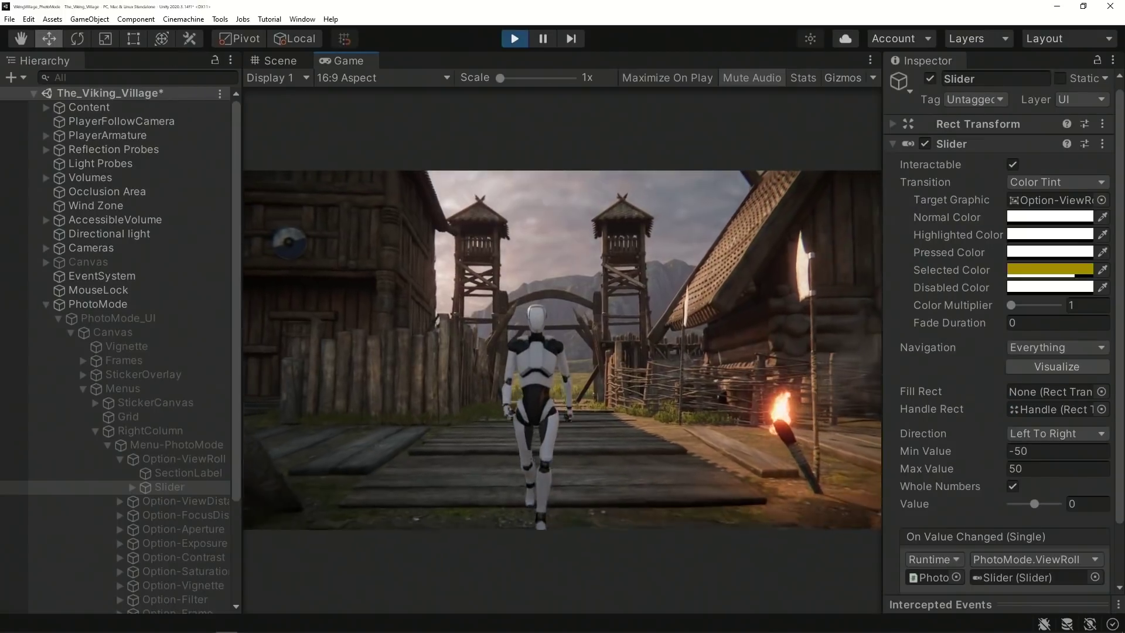
# Step through the Photo Mode menu to the Contrast slider and release the cursor from the game view.
pyautogui.press('Down')
pyautogui.press('Down')
pyautogui.press('Down')
pyautogui.press('Down')
pyautogui.press('Down')
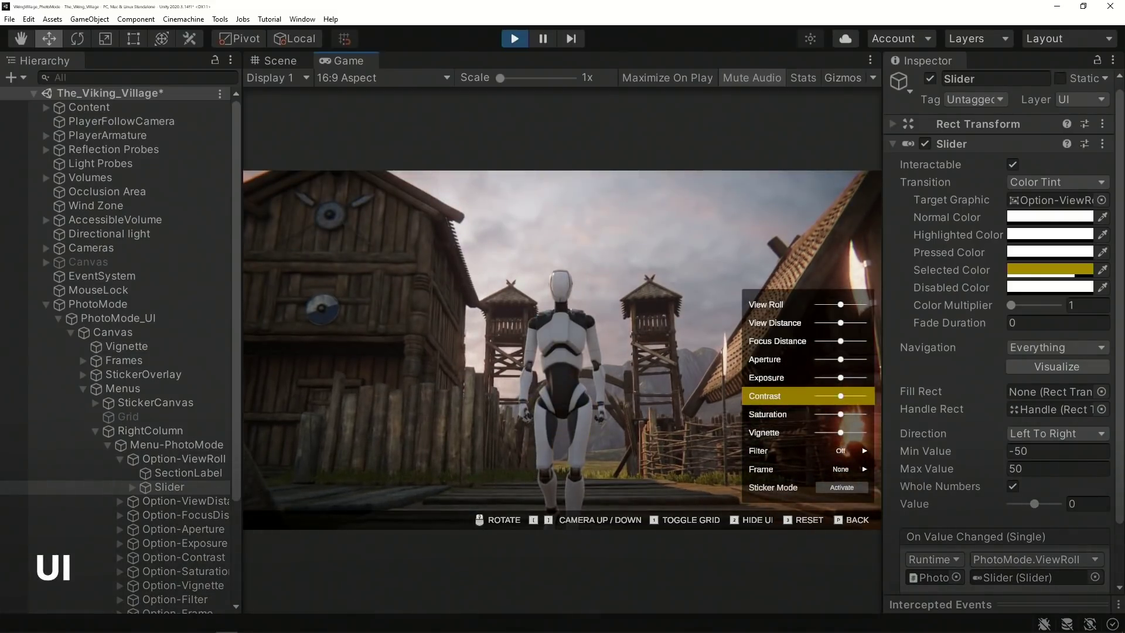
pyautogui.press('Escape')
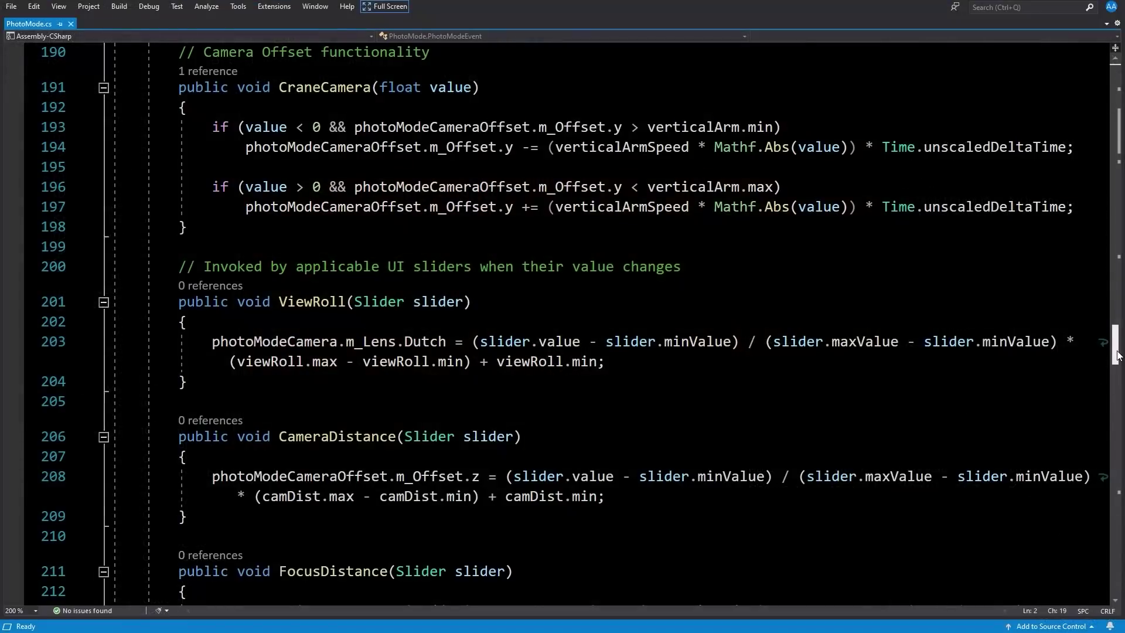
# Examine the View Roll slider's On Value Changed event and the slider methods in PhotoMode.cs.
pyautogui.scroll(-2, 1116, 355)
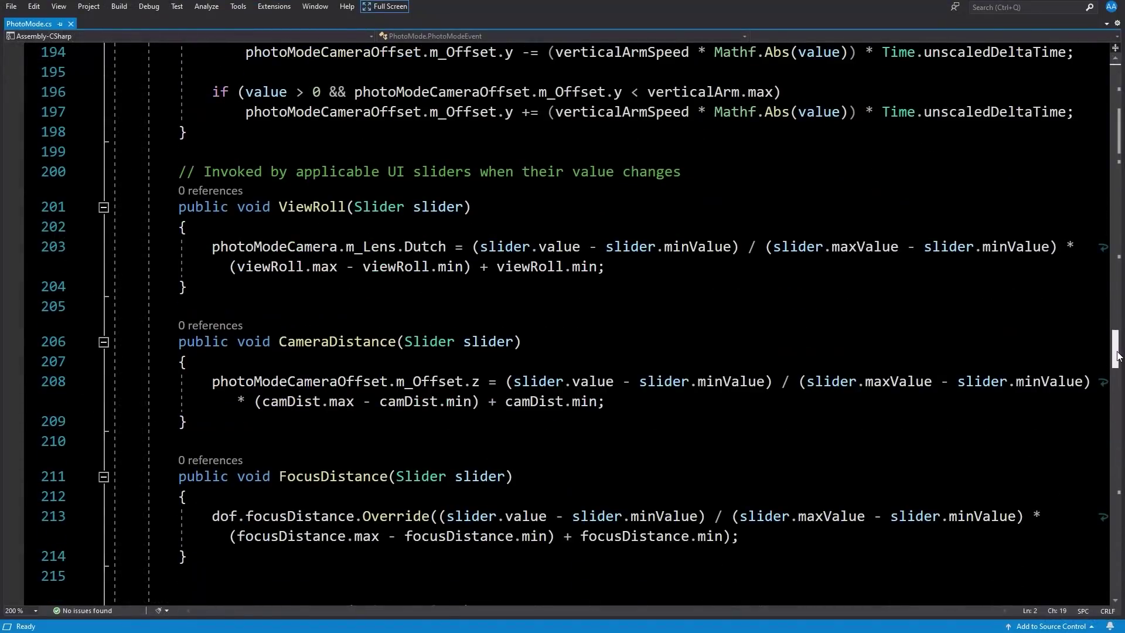
pyautogui.moveTo(1116, 361); pyautogui.dragTo(1120, 404)
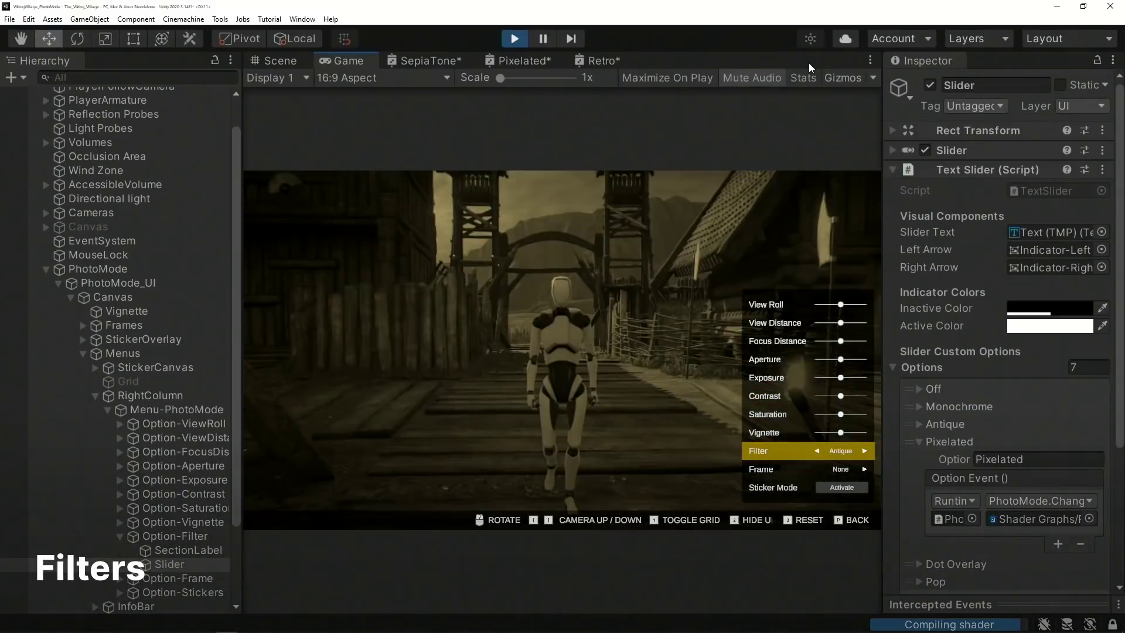
# Switch the Photo Mode filter to Pixelated and examine the Pixelated and Retro shader graphs.
pyautogui.press('Right')
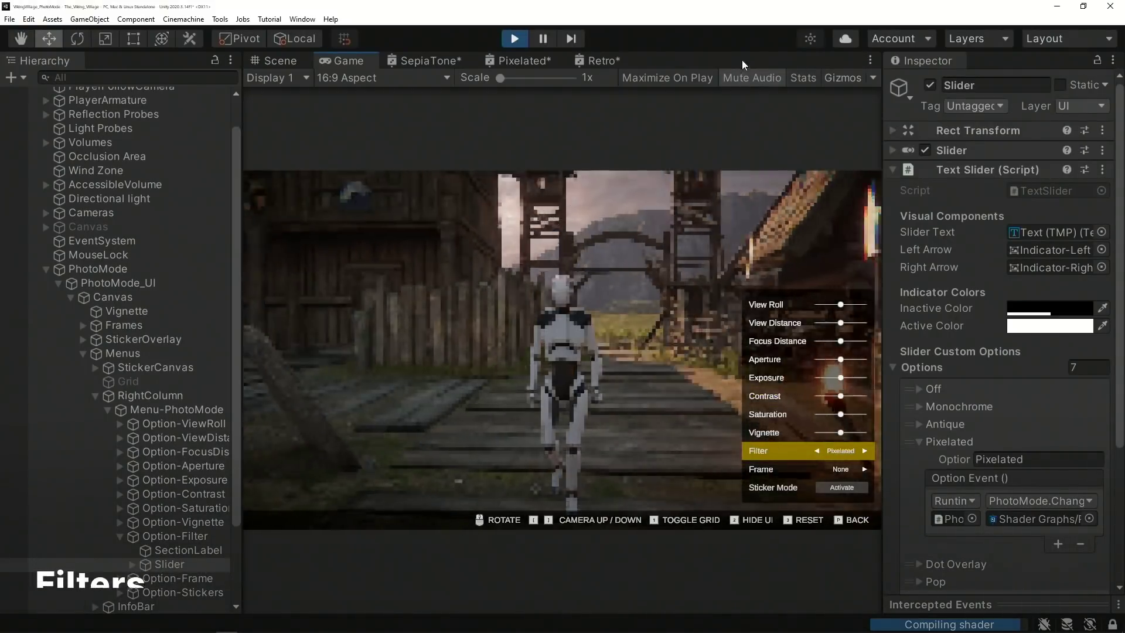
pyautogui.click(543, 61)
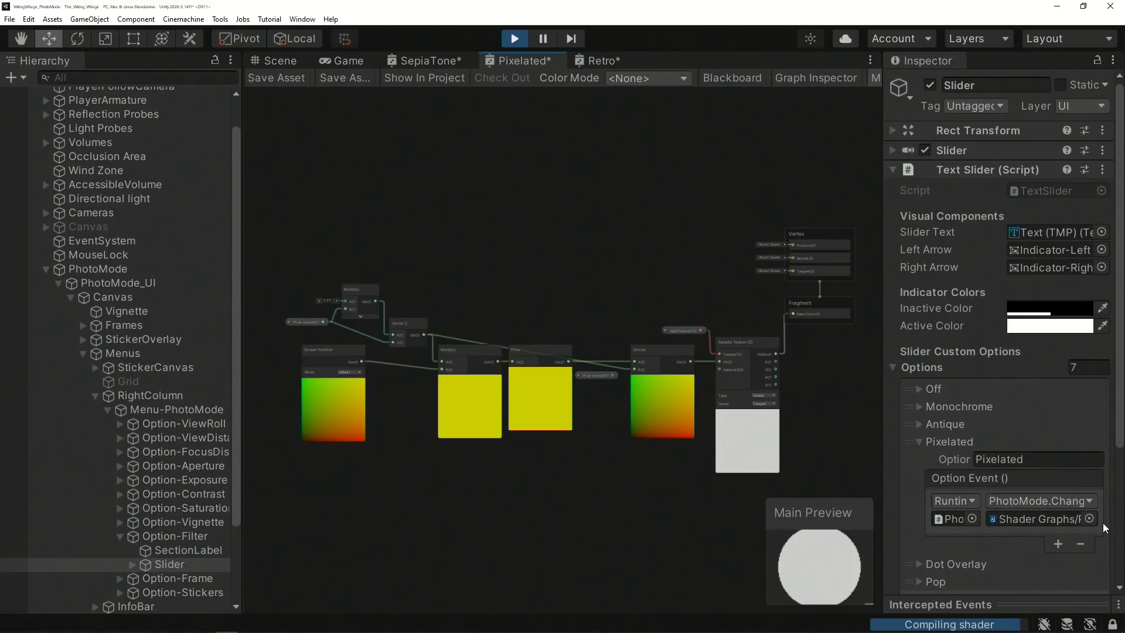
pyautogui.click(612, 61)
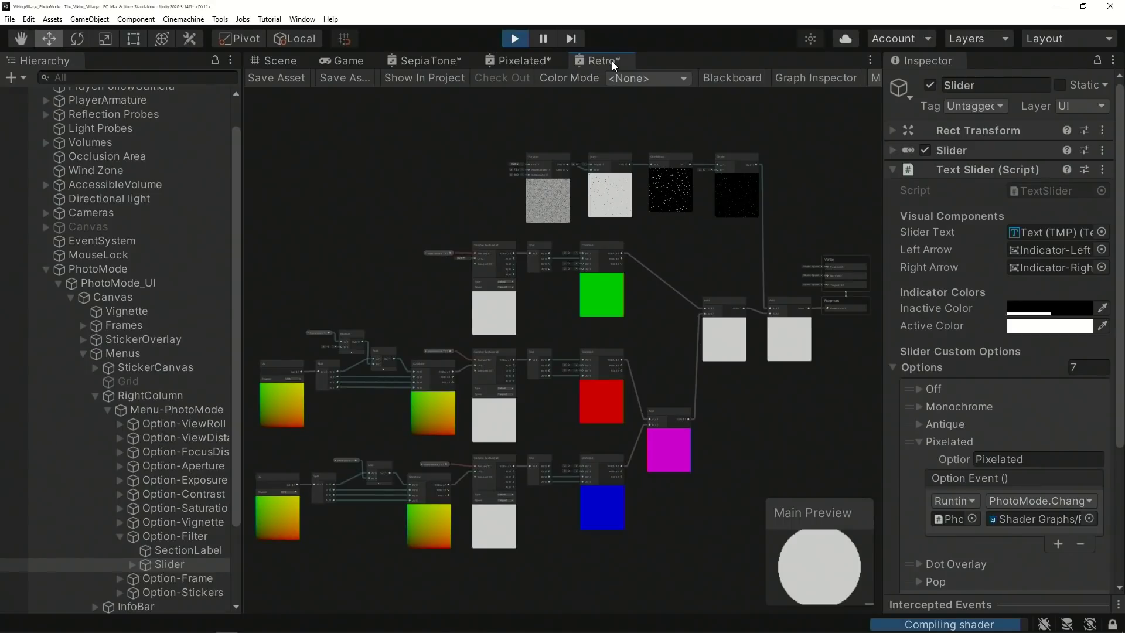
# Return to the Game view and switch the Photo Mode filter to Dot Overlay.
pyautogui.click(349, 65)
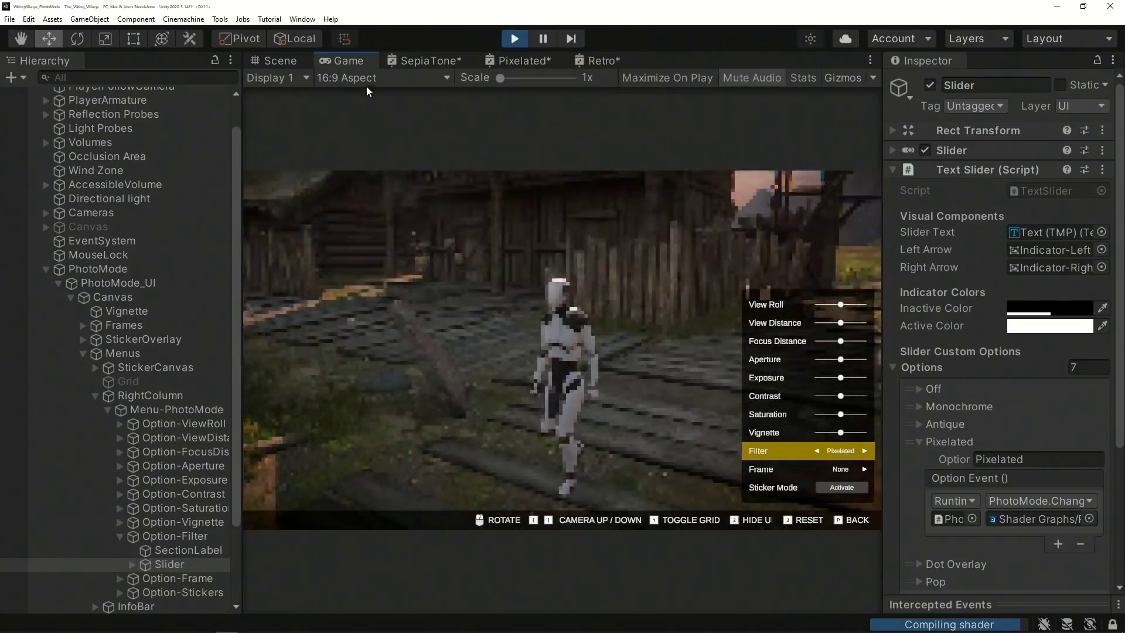
pyautogui.press('Right')
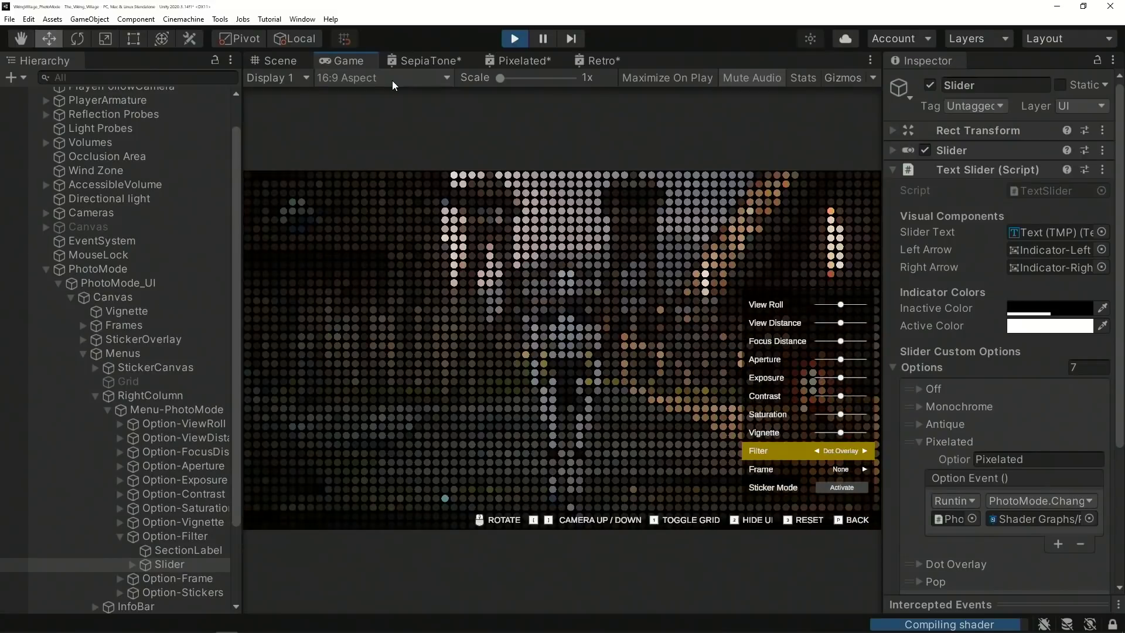
# With the Photo Mode filter set to Off, set the frame to Cinema and hide the UI.
pyautogui.press('Right')
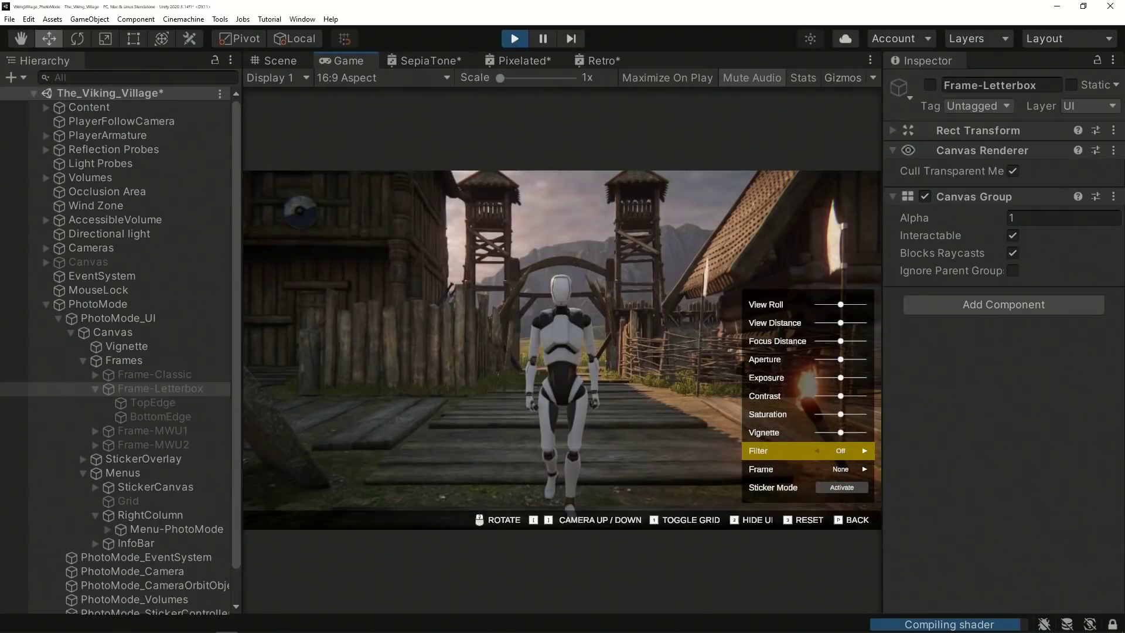
pyautogui.press('Down')
pyautogui.press('Right')
pyautogui.press('Right')
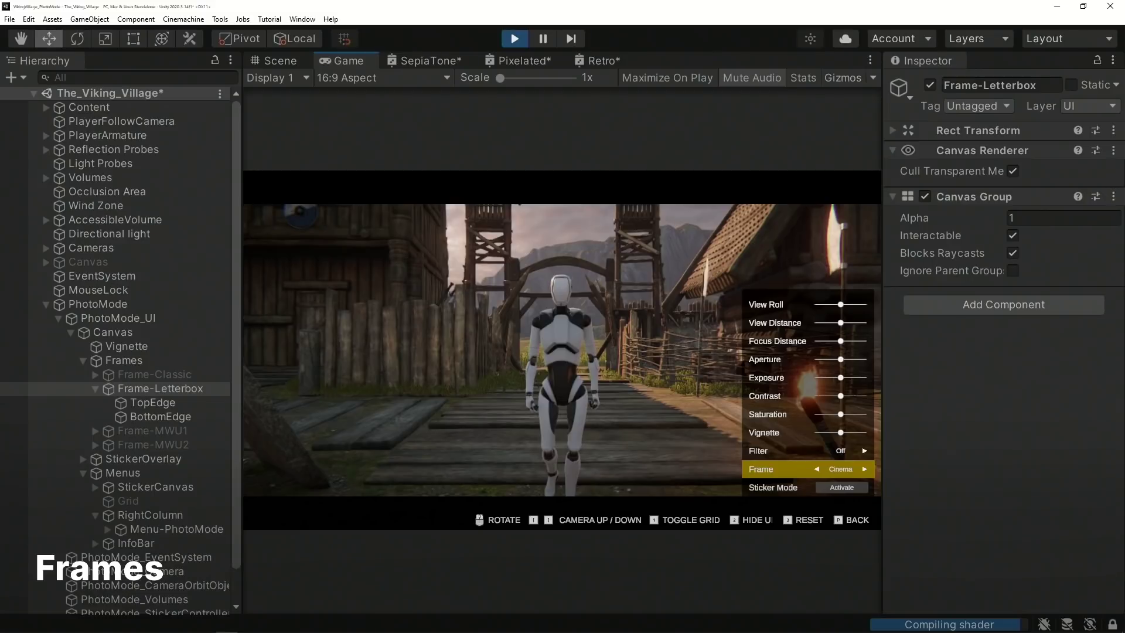
pyautogui.press('2')
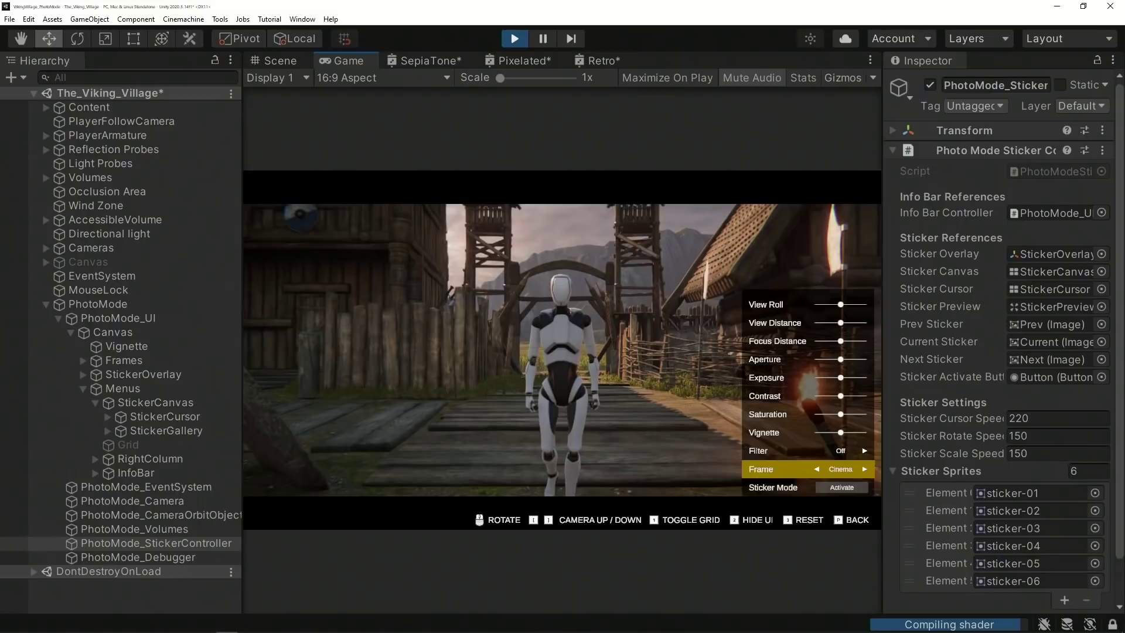
# Activate Sticker Mode and place reduced sunglasses and grin stickers on the robot's face.
pyautogui.press('Down')
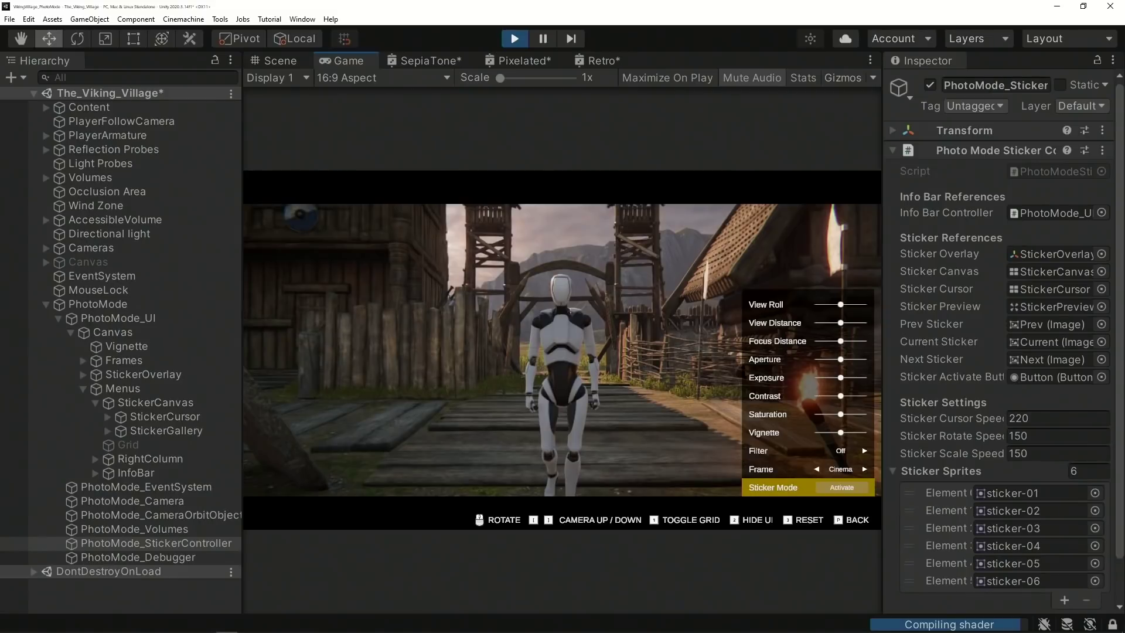
pyautogui.press('Return')
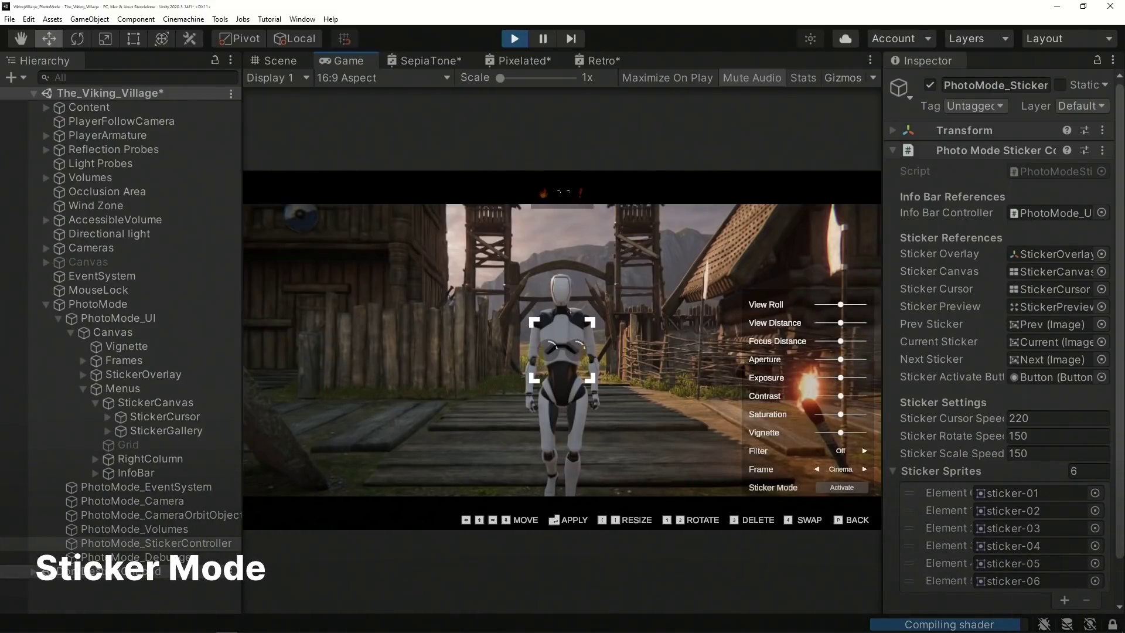
pyautogui.press('Up')
pyautogui.press('[')
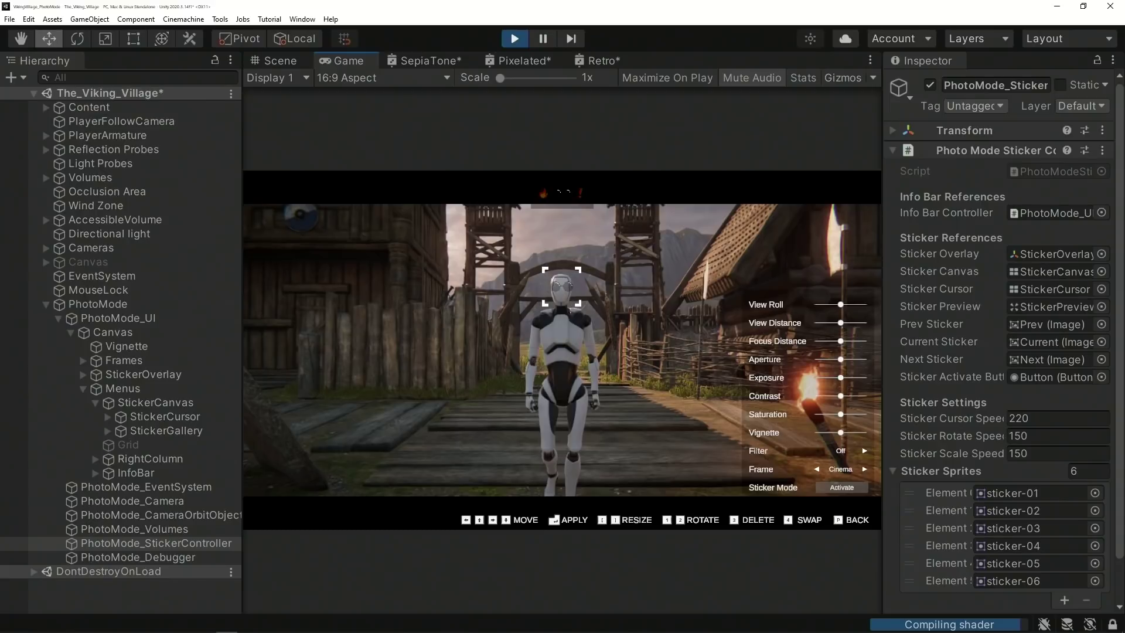
pyautogui.press('Return')
pyautogui.press('Right')
pyautogui.press('Up')
pyautogui.press('Left')
pyautogui.press('Down')
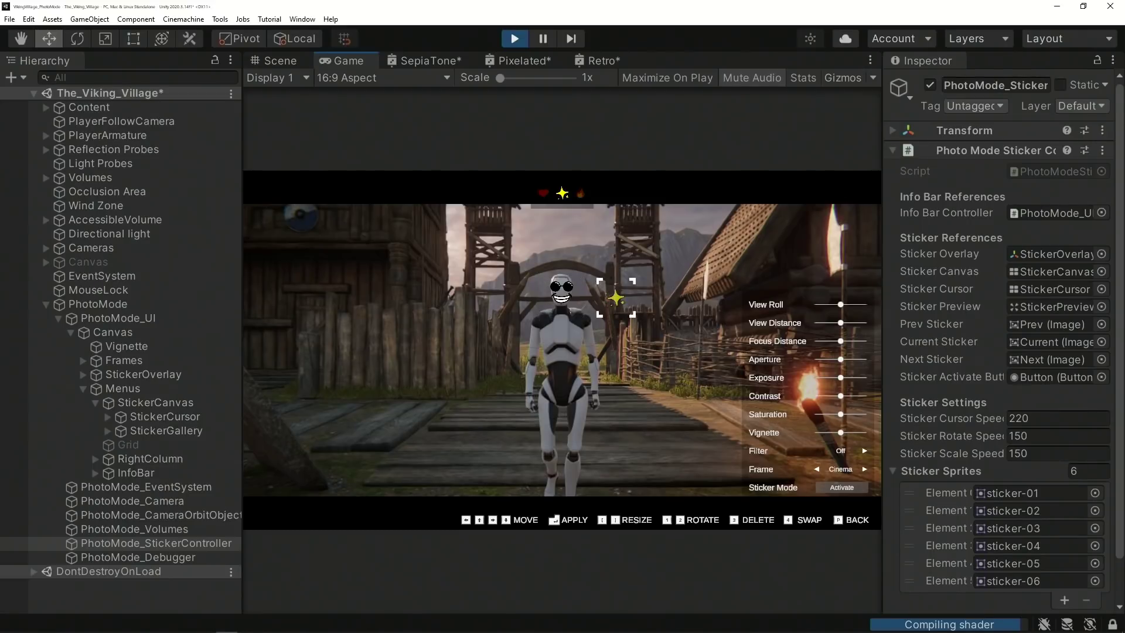
# Enlarge and rotate the yellow sparkle sticker, apply it beside the robot's head, and exit Sticker Mode with the UI hidden.
pyautogui.press(']')
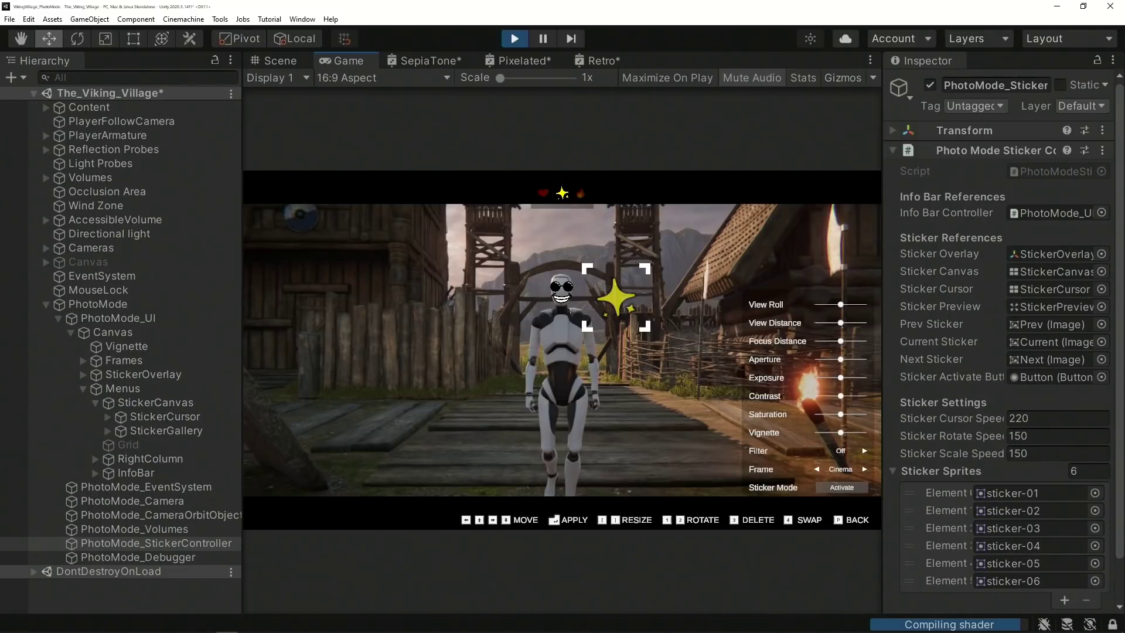
pyautogui.press('1')
pyautogui.press('Up')
pyautogui.press('Left')
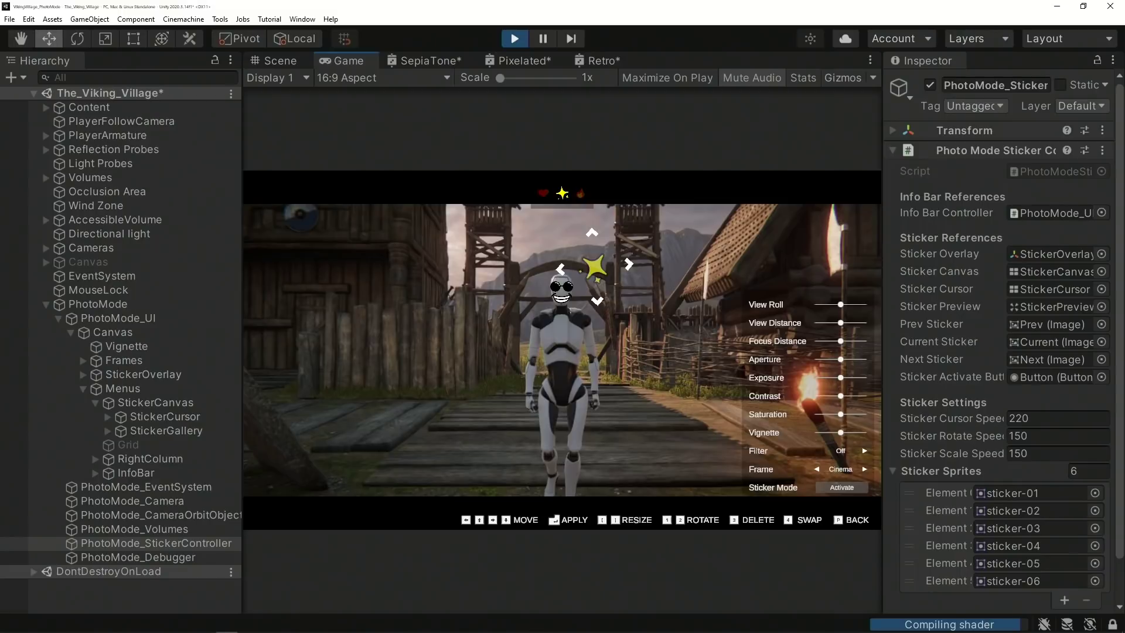
pyautogui.press('Return')
pyautogui.press('Right')
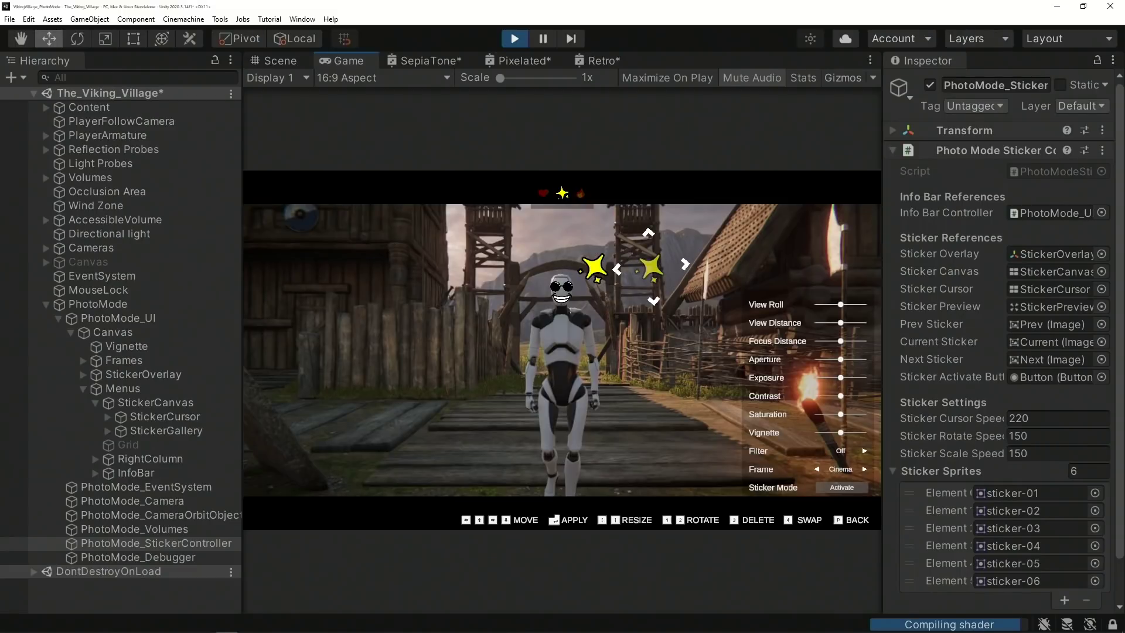
pyautogui.press('p')
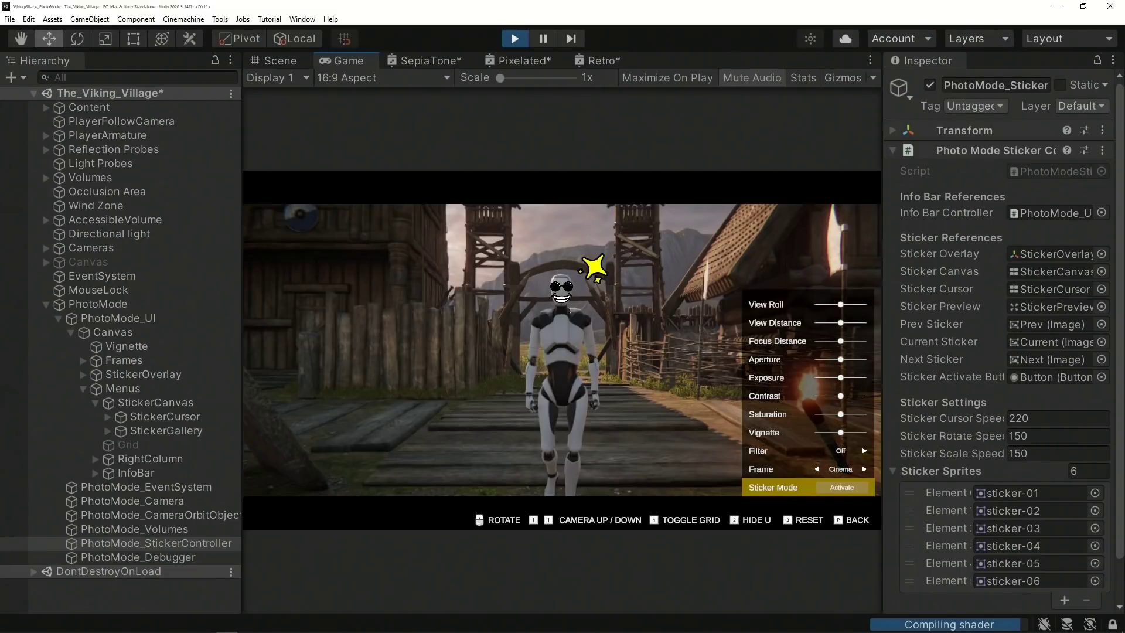
pyautogui.press('2')
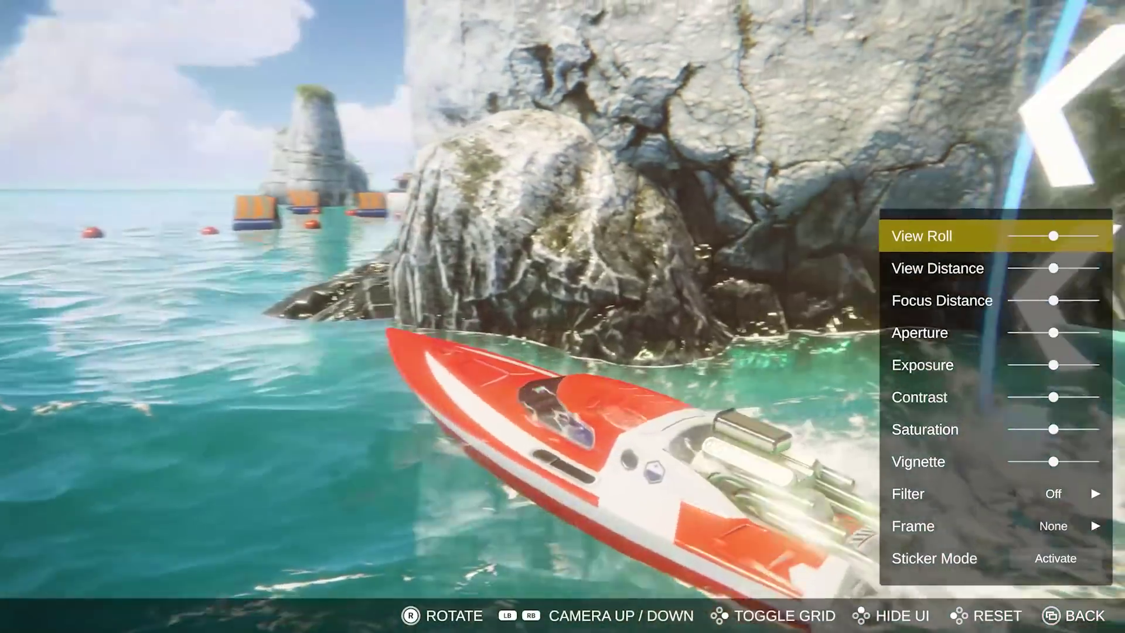
# In the speedboat game's Photo Mode, raise the View Distance slider to its maximum.
pyautogui.press('Down')
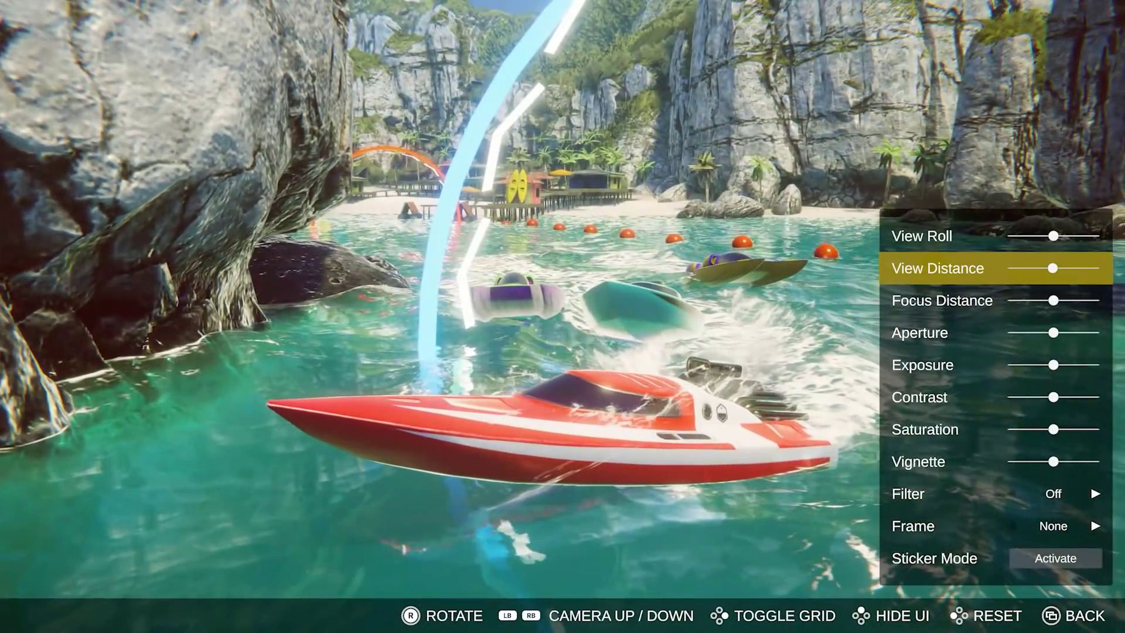
pyautogui.press('Right')
pyautogui.press('Right')
pyautogui.press('Right')
pyautogui.press('Right')
pyautogui.press('Right')
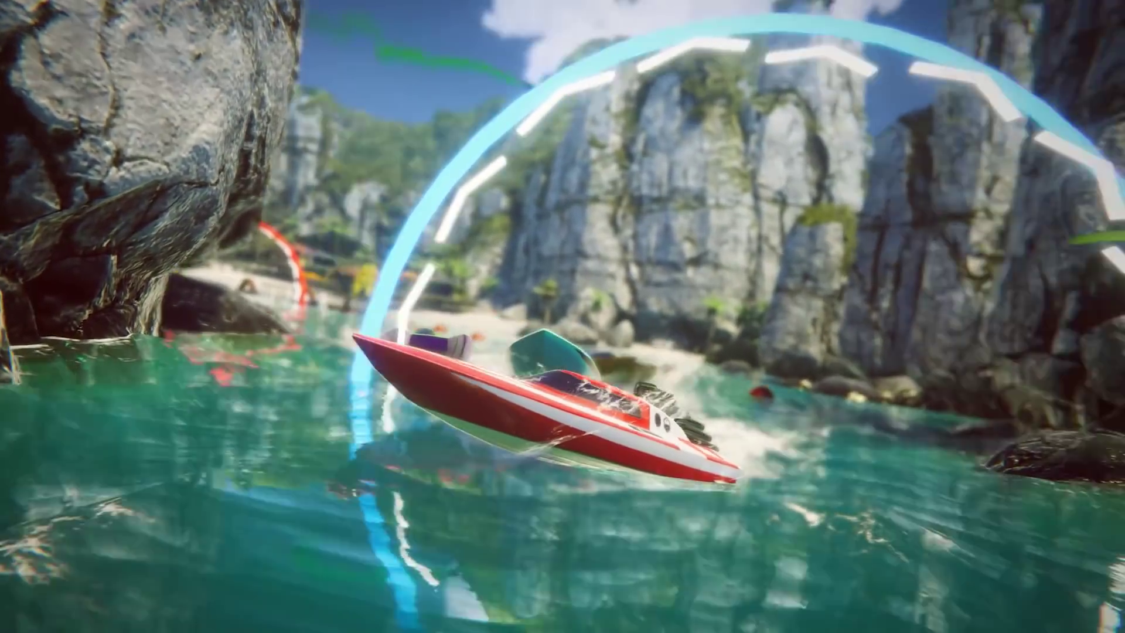
# Activate Sticker Mode in the speedboat shot and position a tilted grin sticker in front of the red boat's bow.
pyautogui.press('Right')
pyautogui.press('x')
pyautogui.press('Left')
pyautogui.press('Left')
pyautogui.press('Left')
pyautogui.press('Down')
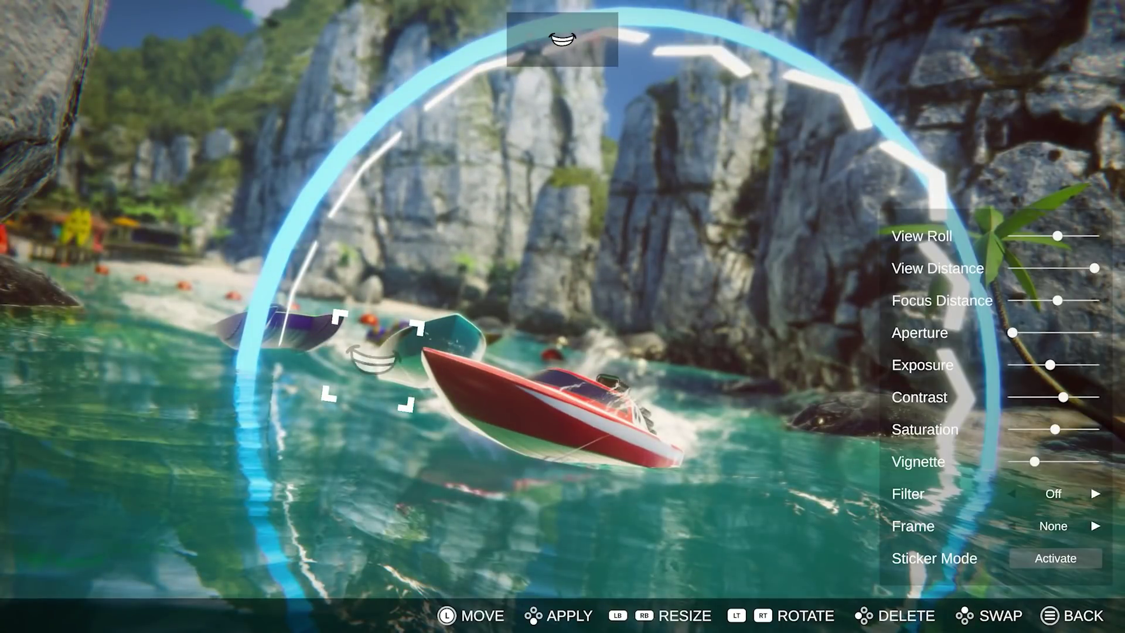
# Place three red heart stickers of different sizes and angles around the red speedboat.
pyautogui.press('Return')
pyautogui.press('Up')
pyautogui.press('Right')
pyautogui.press('Return')
pyautogui.press('Right')
pyautogui.press('Down')
pyautogui.press('Return')
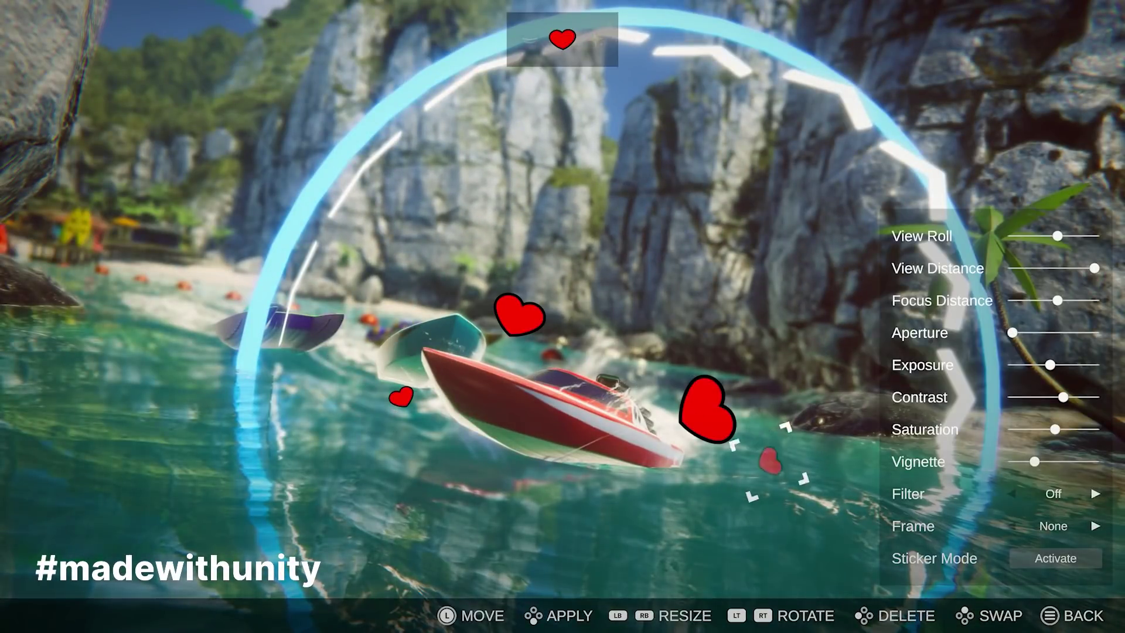